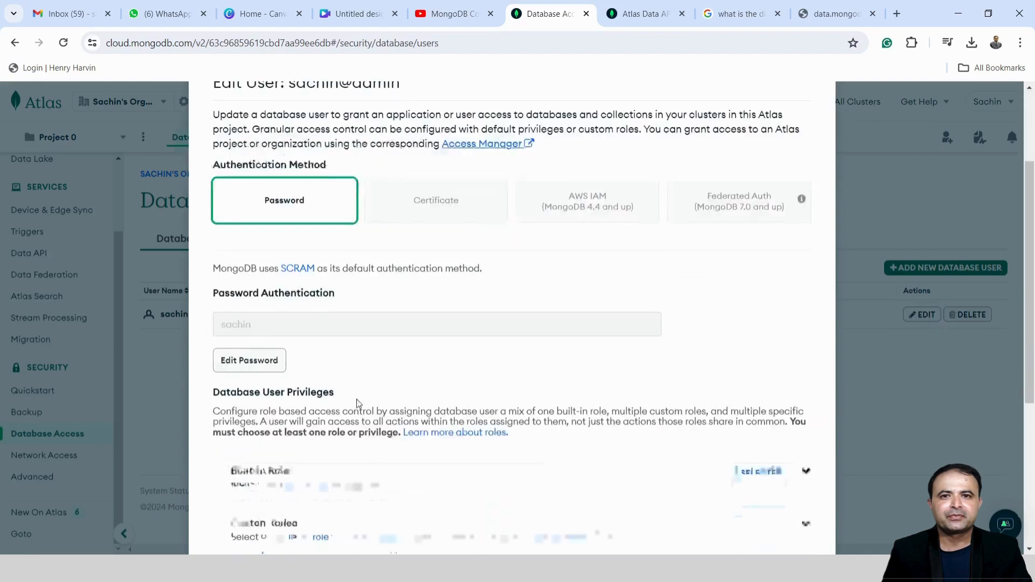
# Update the Atlas database user, keeping its readWriteAnyDatabase built-in role unchanged
pyautogui.click(249, 294)
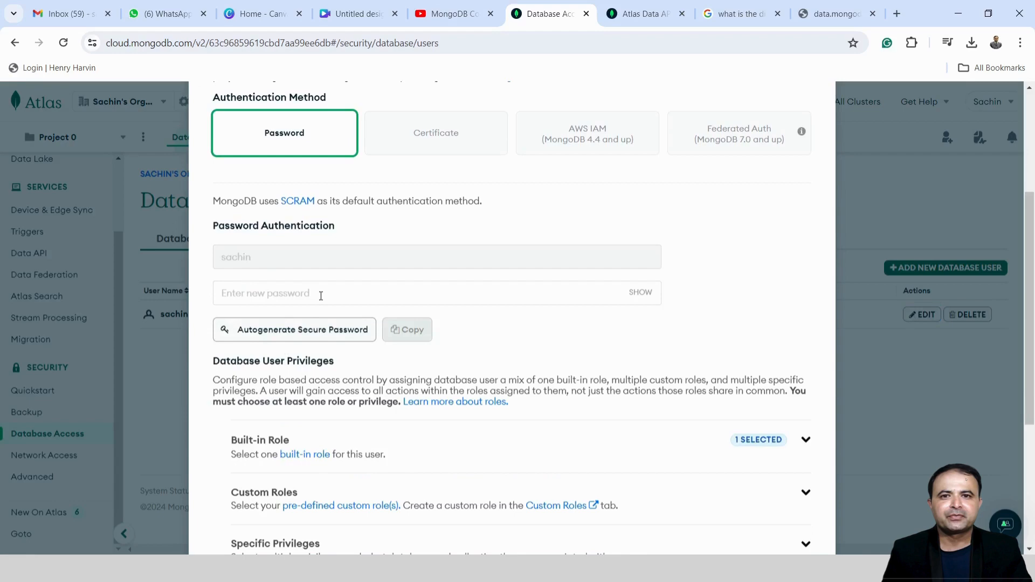
pyautogui.scroll(-3, 318, 302)
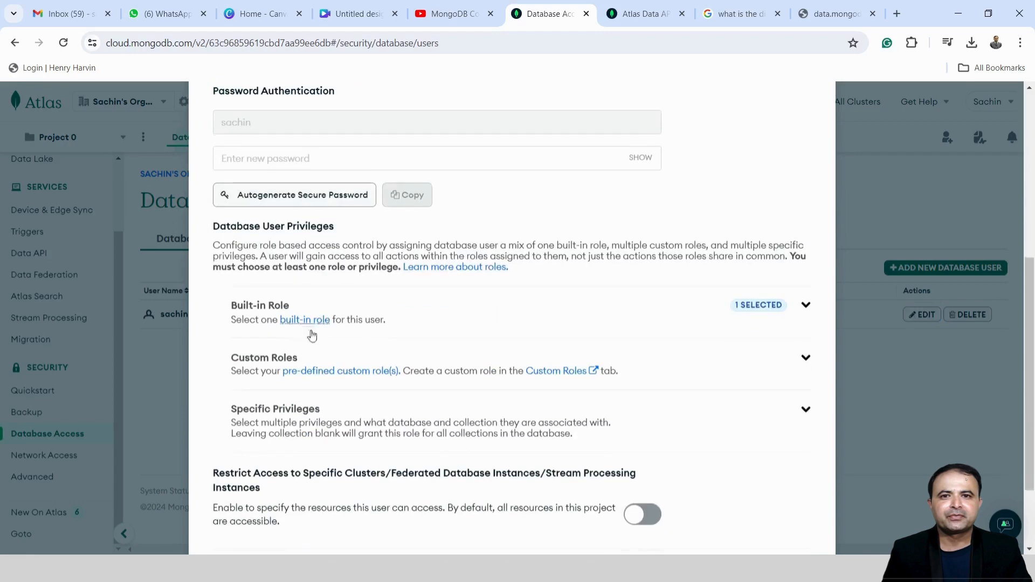
pyautogui.click(807, 306)
pyautogui.click(423, 337)
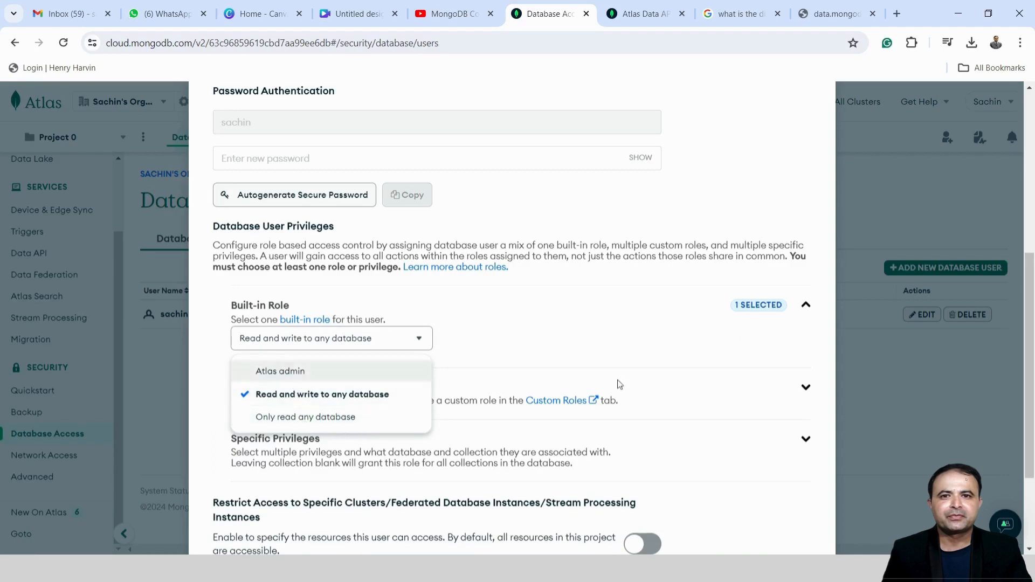
pyautogui.click(680, 357)
pyautogui.scroll(-3, 681, 364)
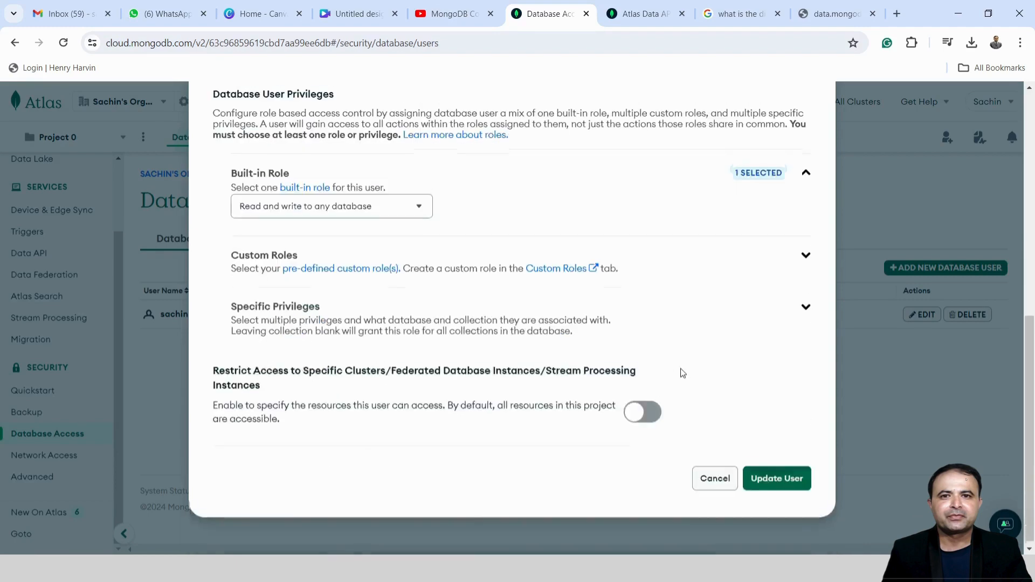
pyautogui.click(805, 485)
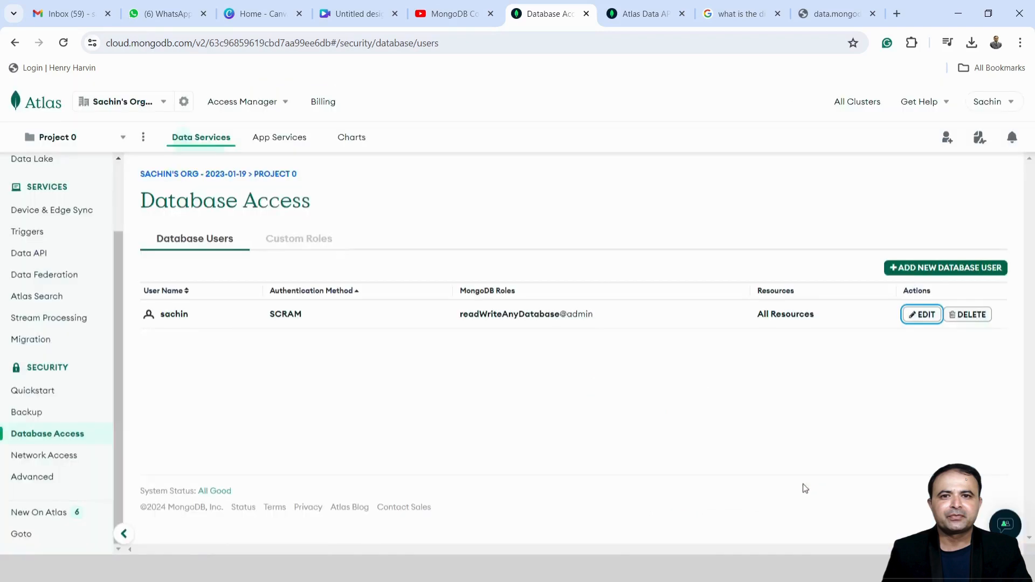
# Copy Cluster0's MongoDB Compass connection string from the Atlas Connect dialog
pyautogui.scroll(2, 81, 275)
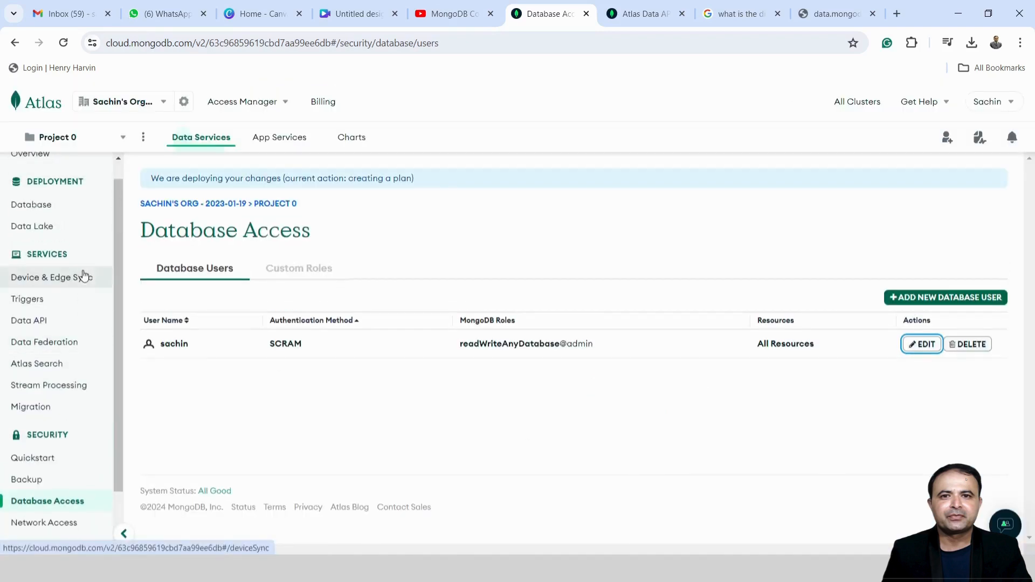
pyautogui.click(41, 206)
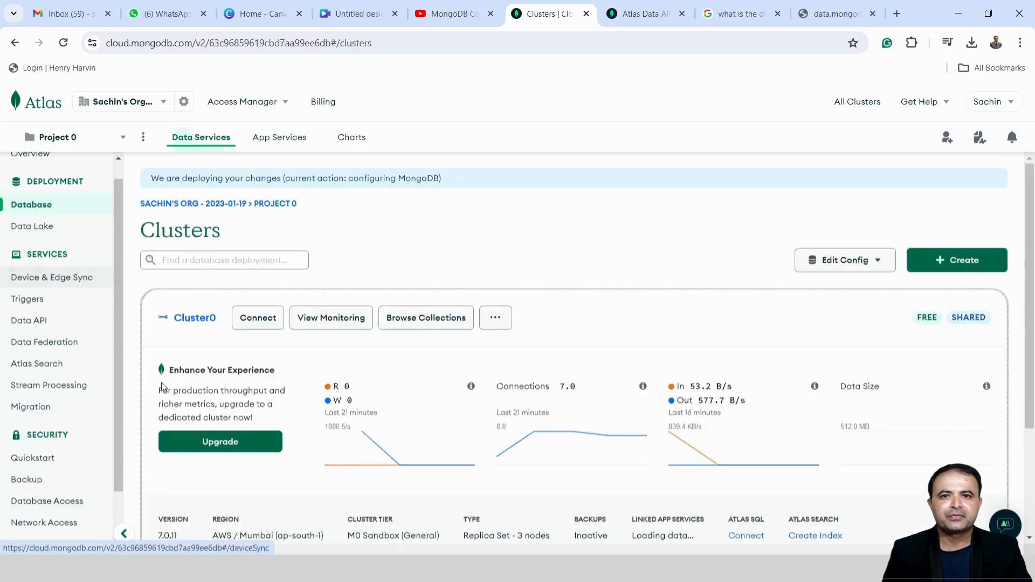
pyautogui.click(269, 328)
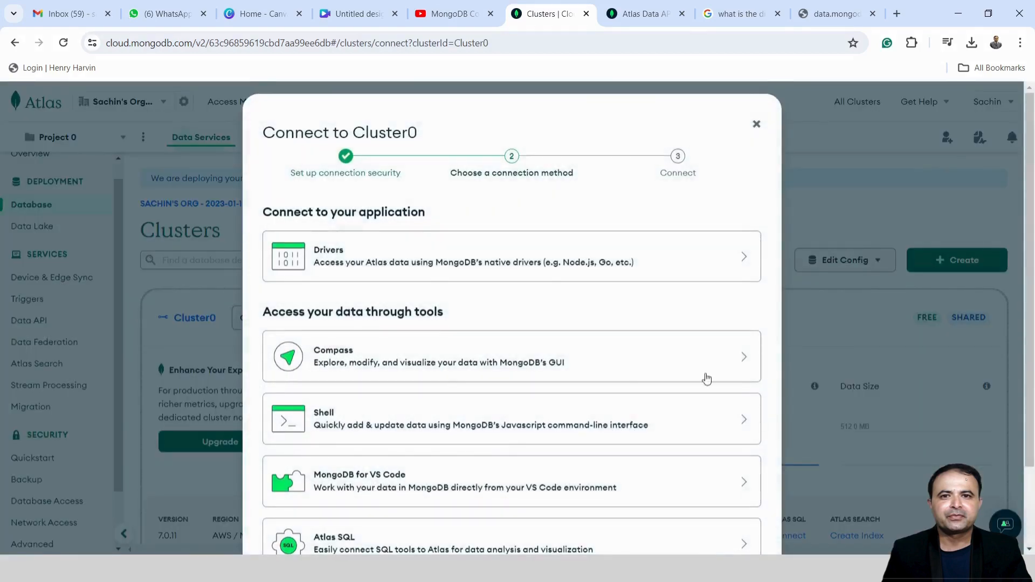
pyautogui.click(747, 360)
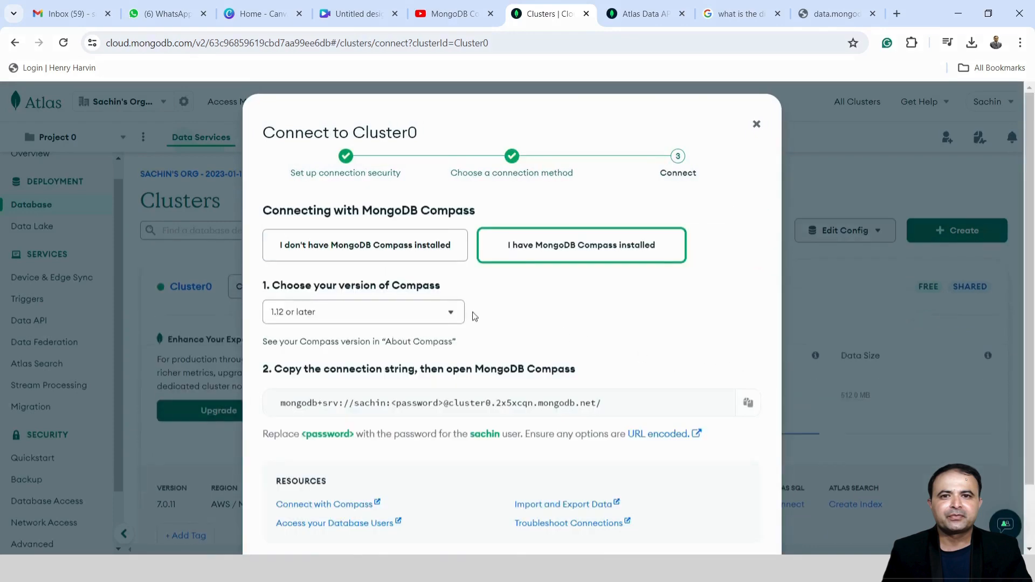
pyautogui.scroll(-2, 442, 324)
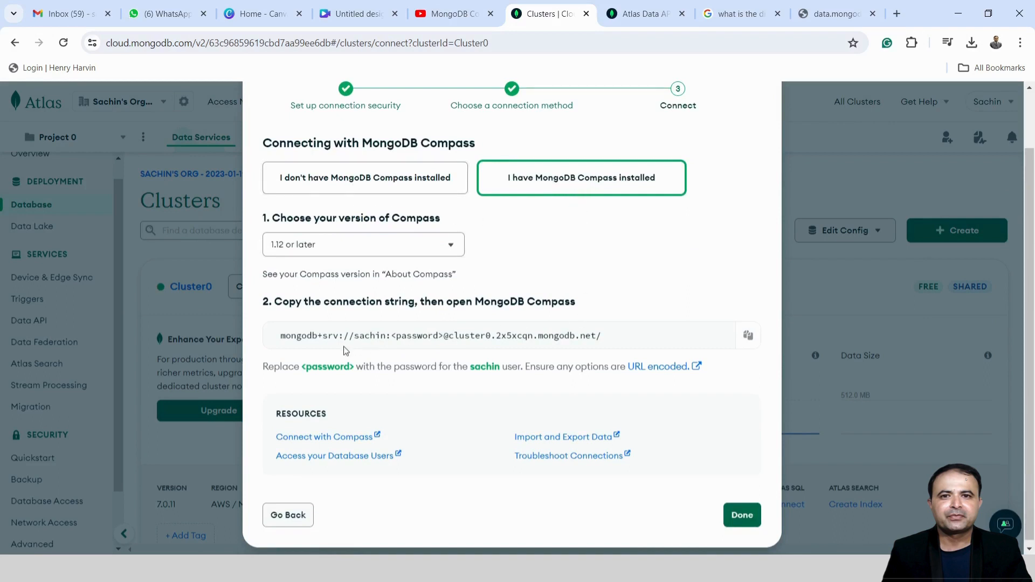
pyautogui.click(747, 336)
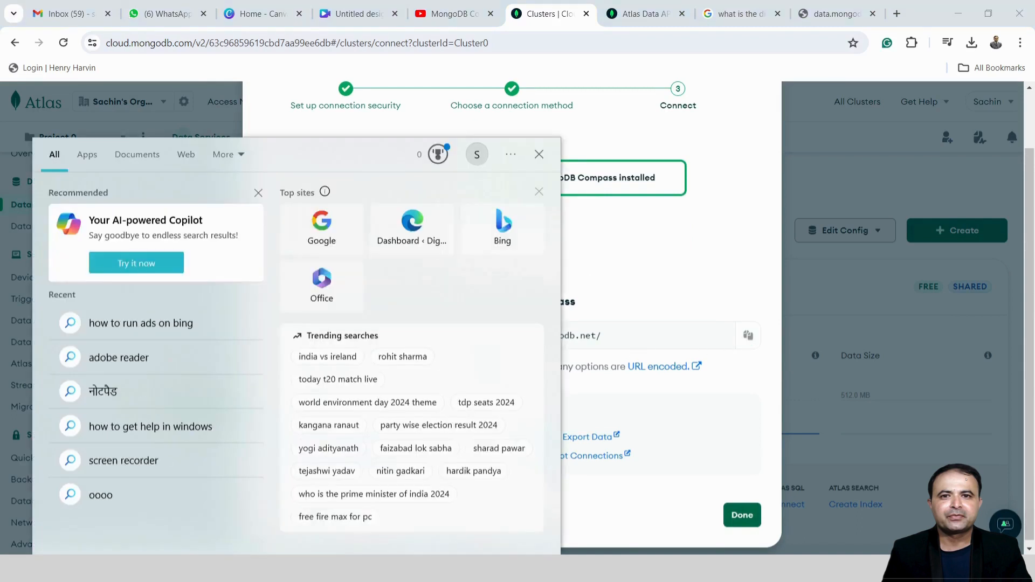
# Search Windows for 'mongo' and launch the MongoDBCompass app
pyautogui.write('mongo')
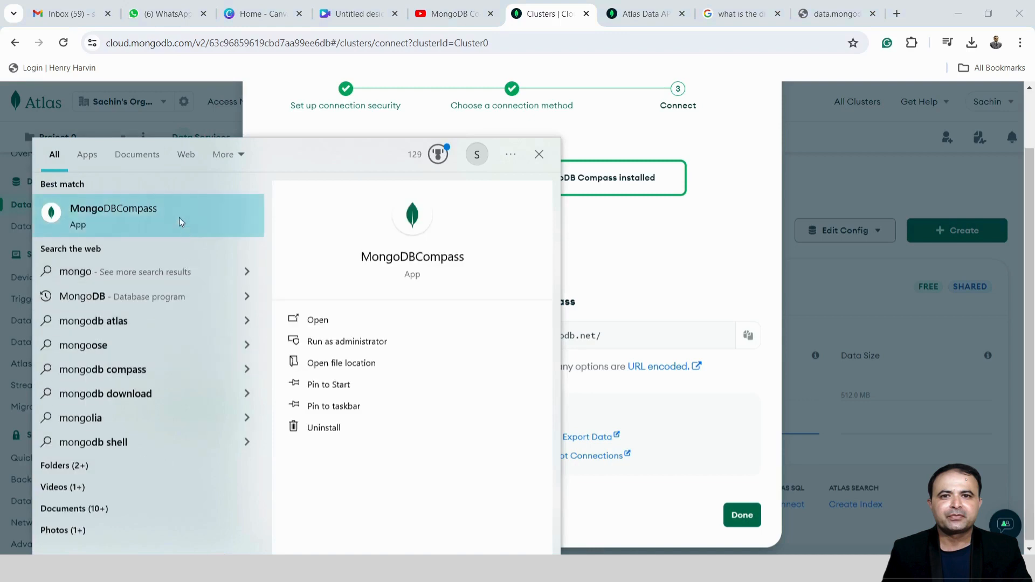
pyautogui.click(178, 218)
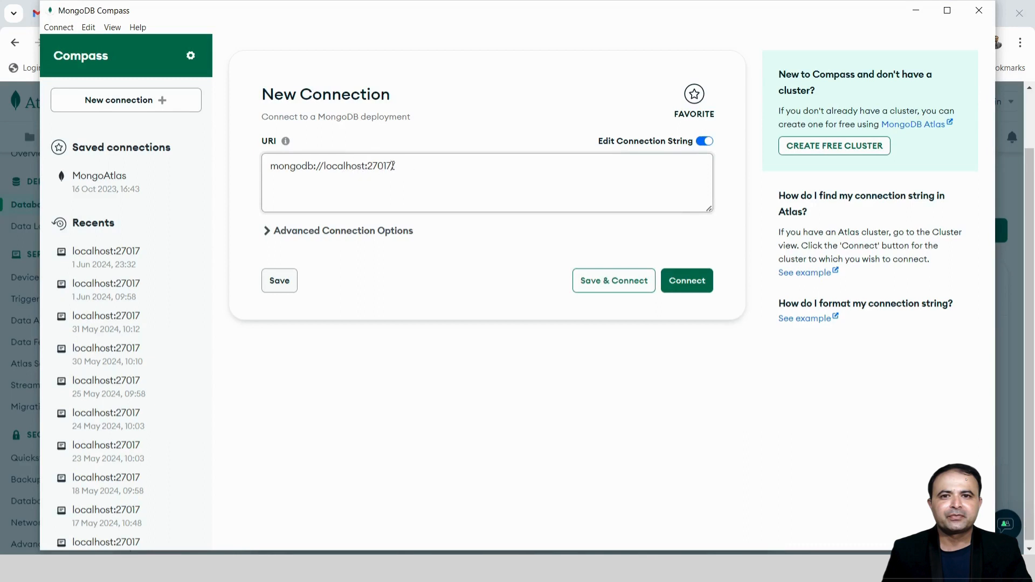
# Replace the localhost connection URI with the pasted Atlas SRV connection string
pyautogui.click(404, 166)
pyautogui.press('BackSpace')
pyautogui.moveTo(404, 165); pyautogui.dragTo(231, 169)
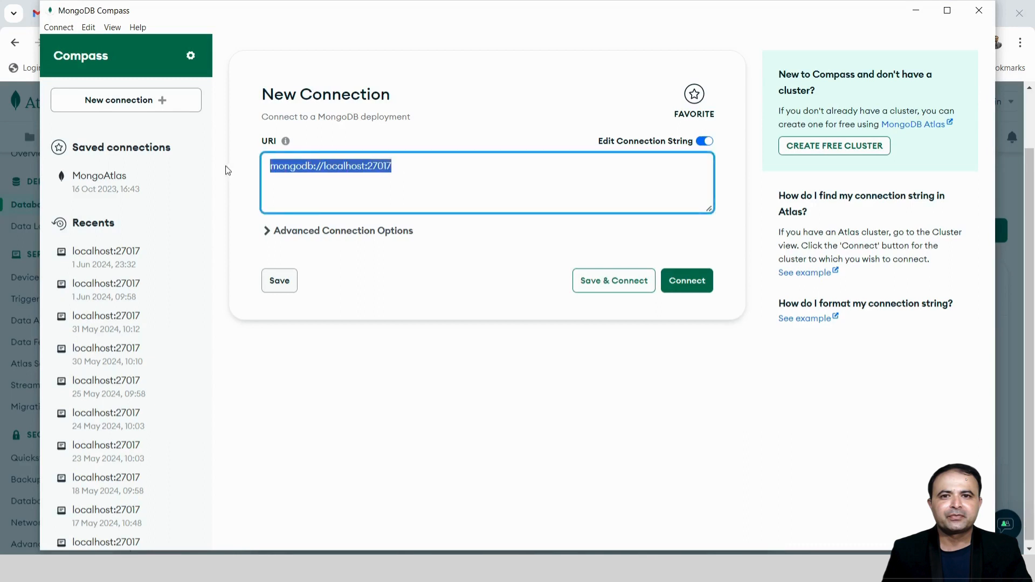
pyautogui.hotkey('ctrl', 'v')
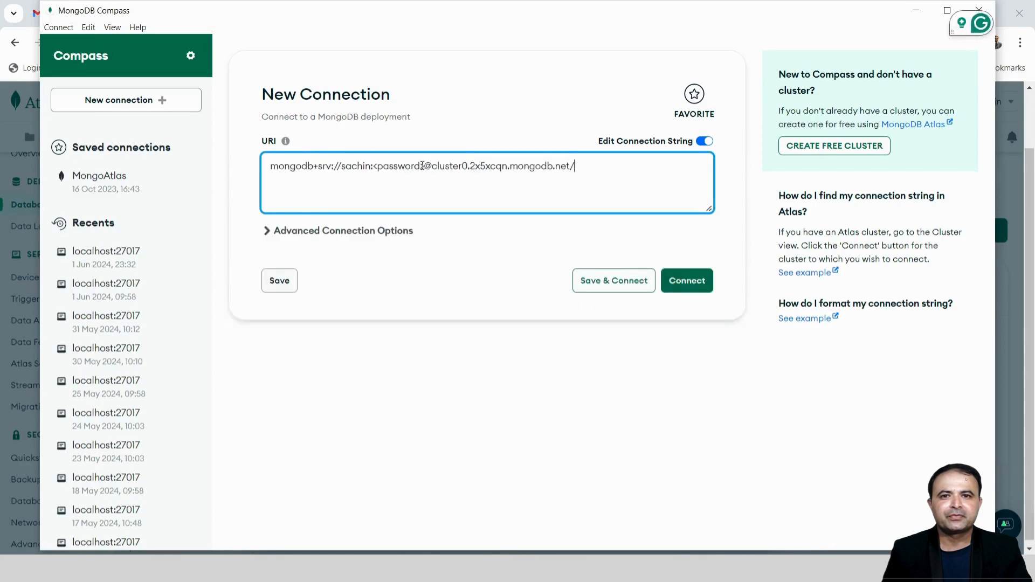
# Retype the password in the Advanced Connection Options authentication settings and dismiss the update notice
pyautogui.click(279, 230)
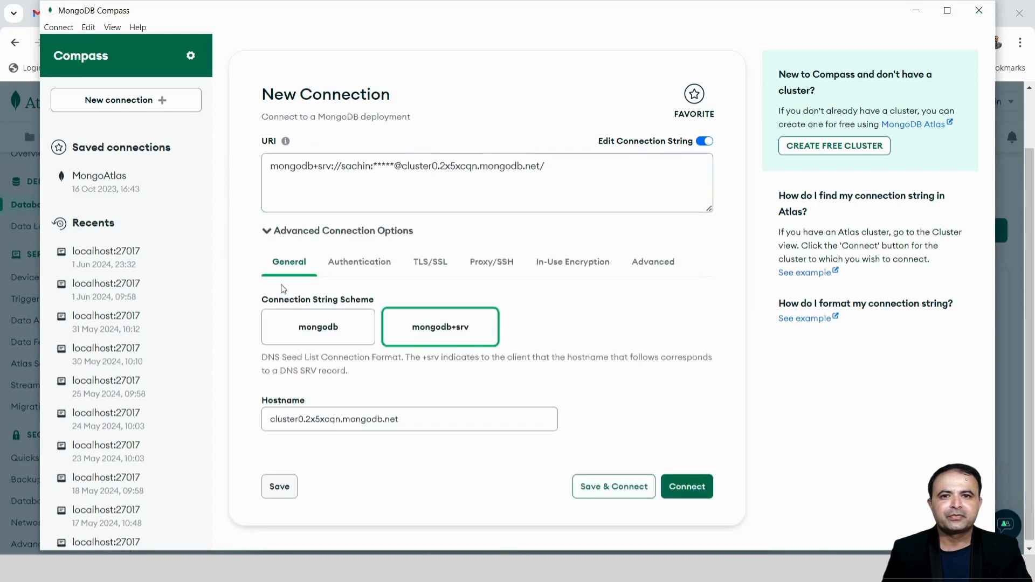
pyautogui.click(369, 263)
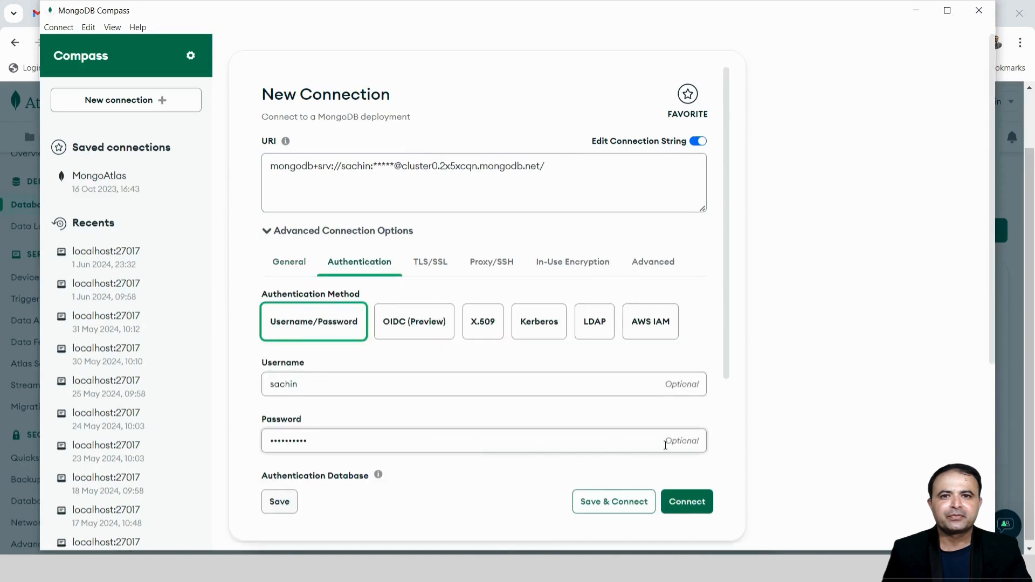
pyautogui.moveTo(498, 442); pyautogui.dragTo(265, 433)
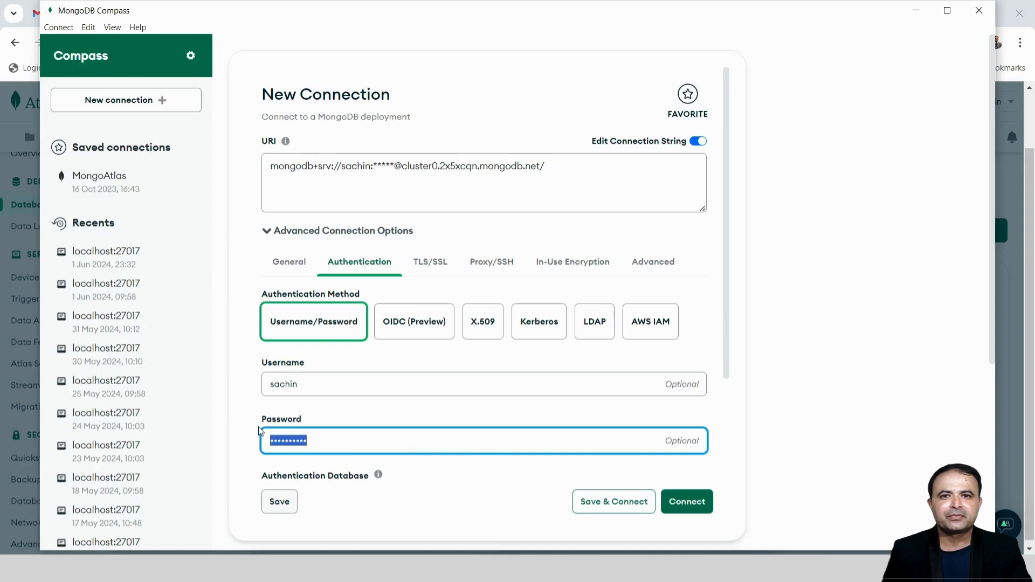
pyautogui.write('s')
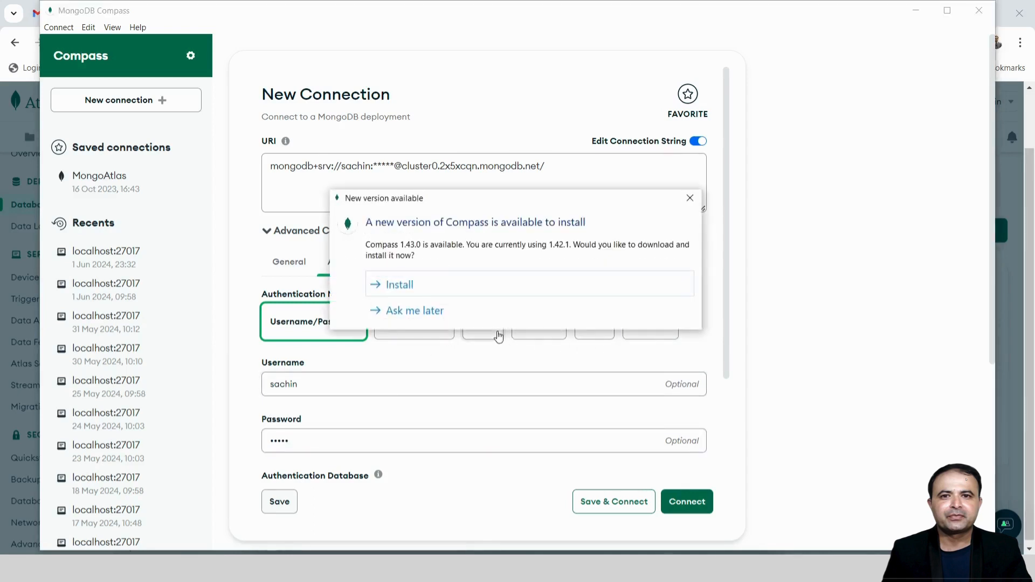
pyautogui.click(690, 197)
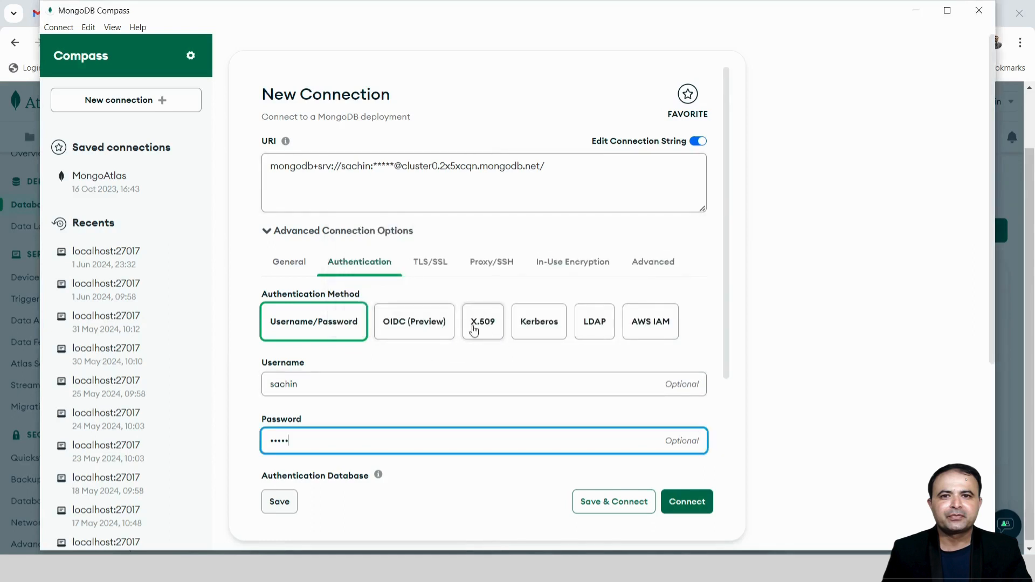
pyautogui.scroll(-3, 467, 378)
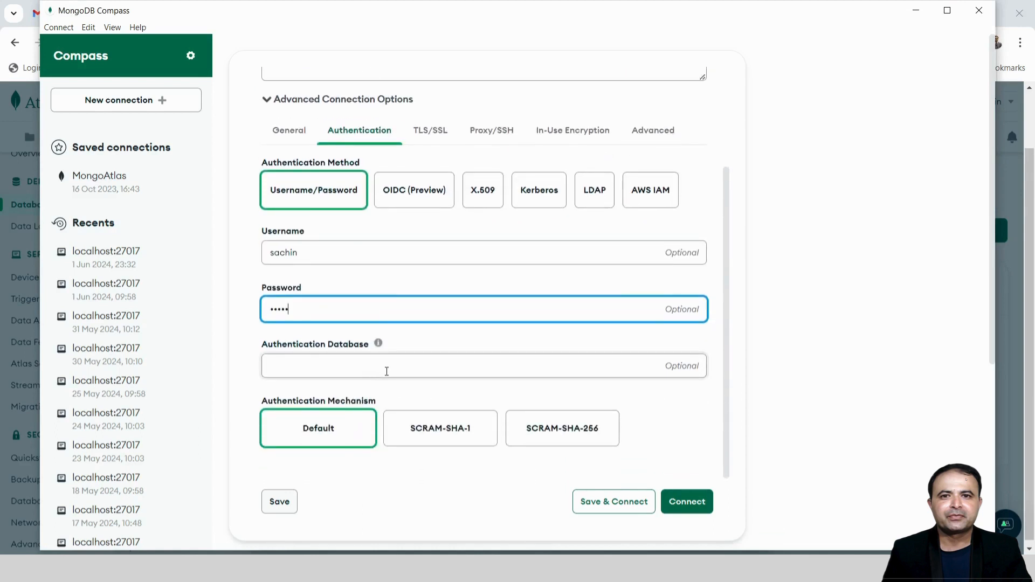
pyautogui.scroll(-3, 539, 431)
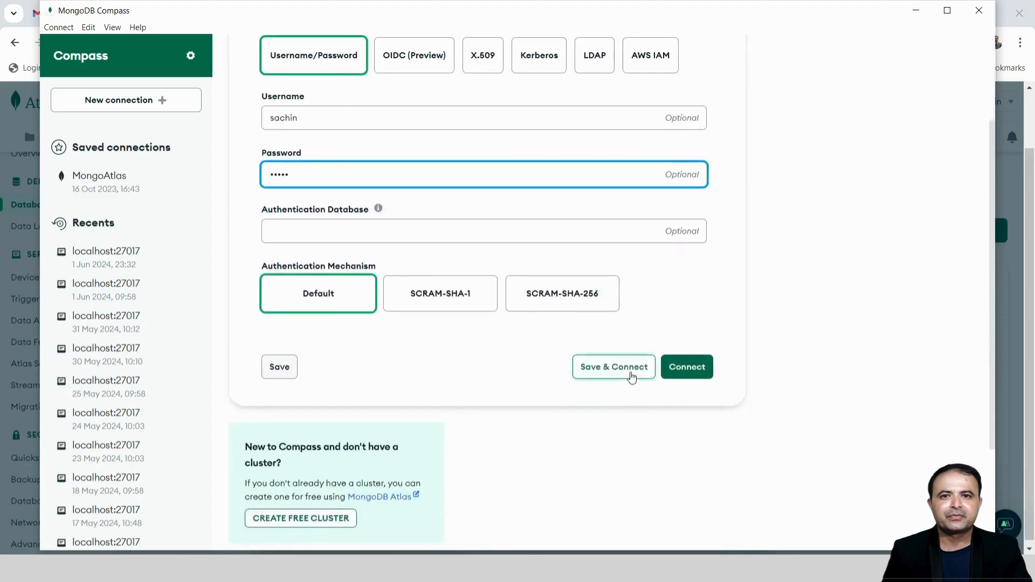
# Save the connection as favourite 'MongoDBAltas-2024' and connect to the Atlas cluster
pyautogui.click(631, 373)
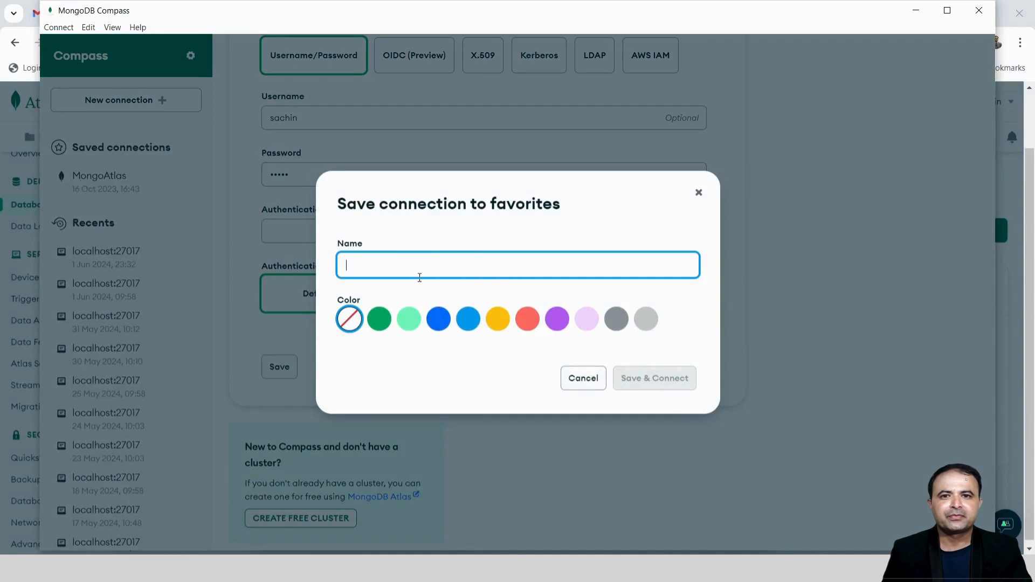
pyautogui.write('MongoDBAltas-2024')
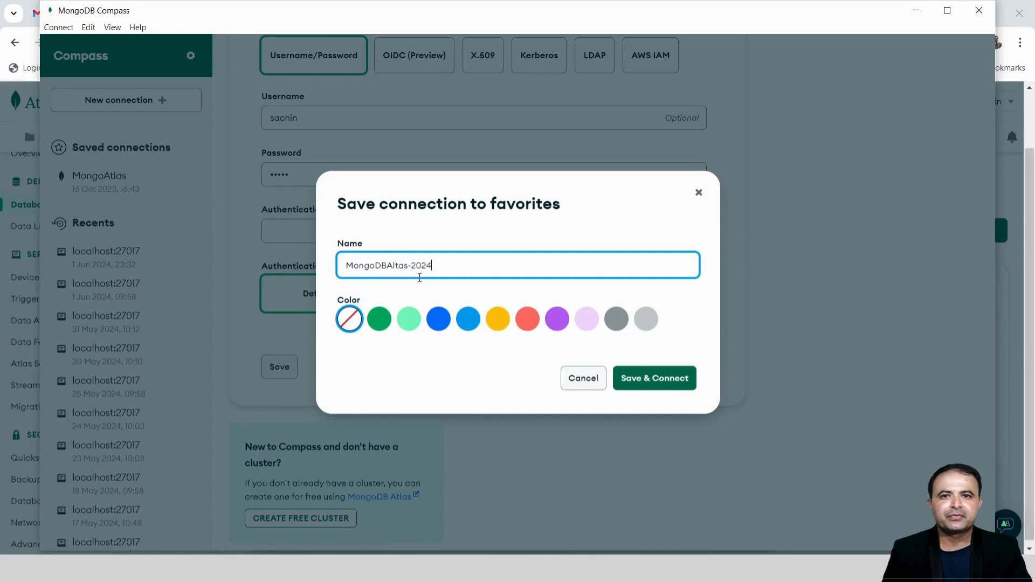
pyautogui.click(688, 386)
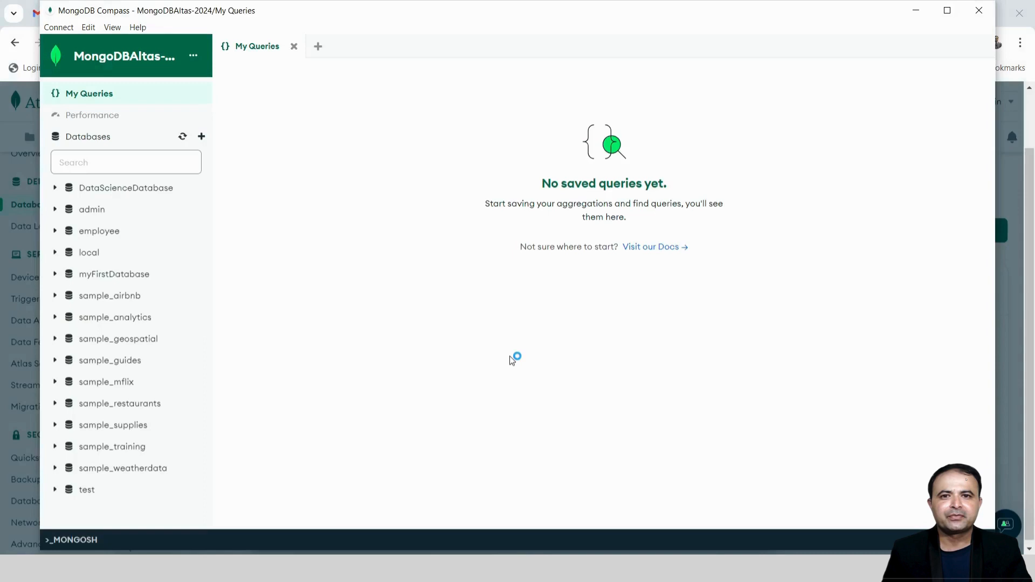
# Maximize Compass, then open employee.working's single Meerut document for editing
pyautogui.click(946, 16)
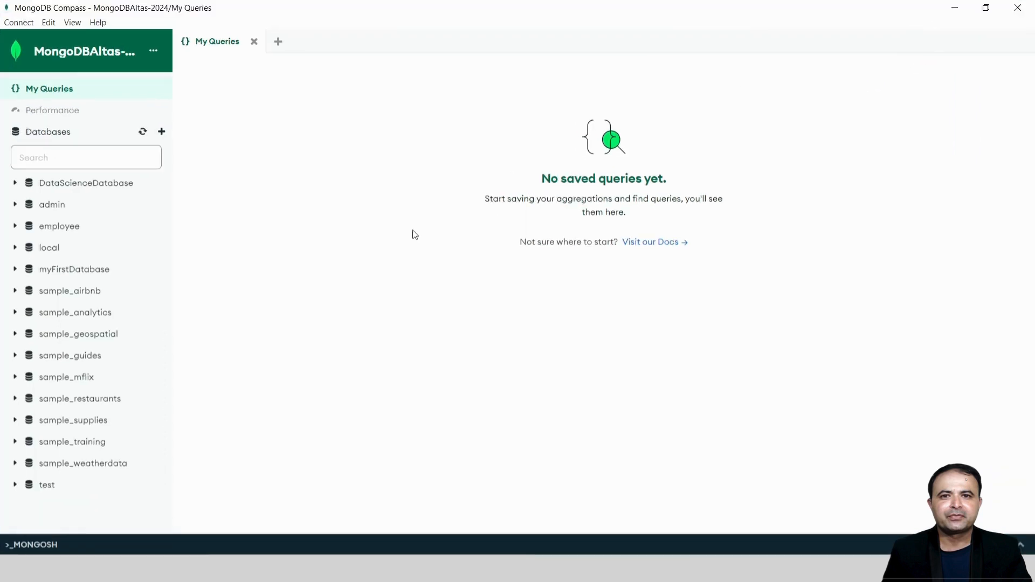
pyautogui.click(89, 192)
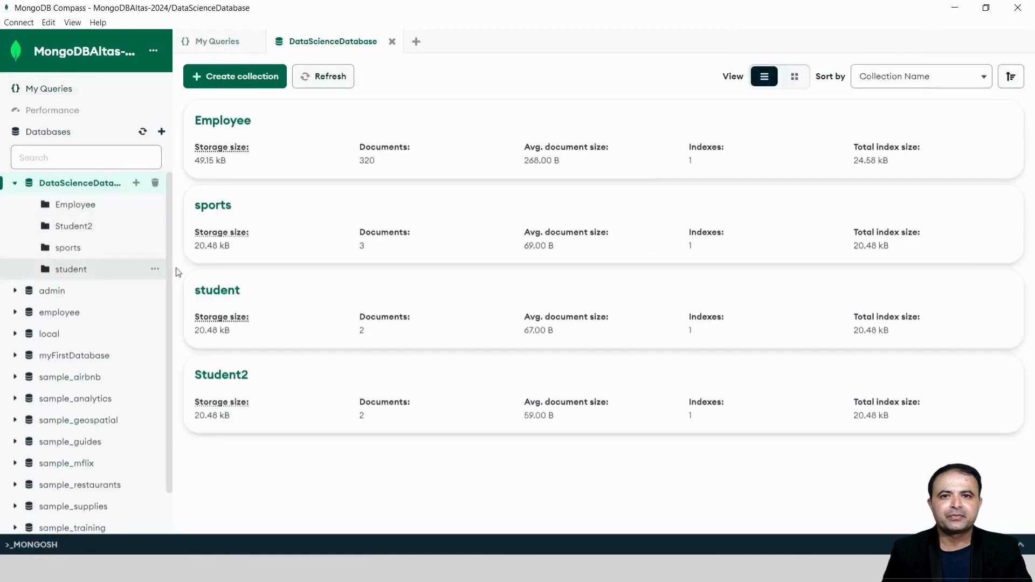
pyautogui.click(224, 121)
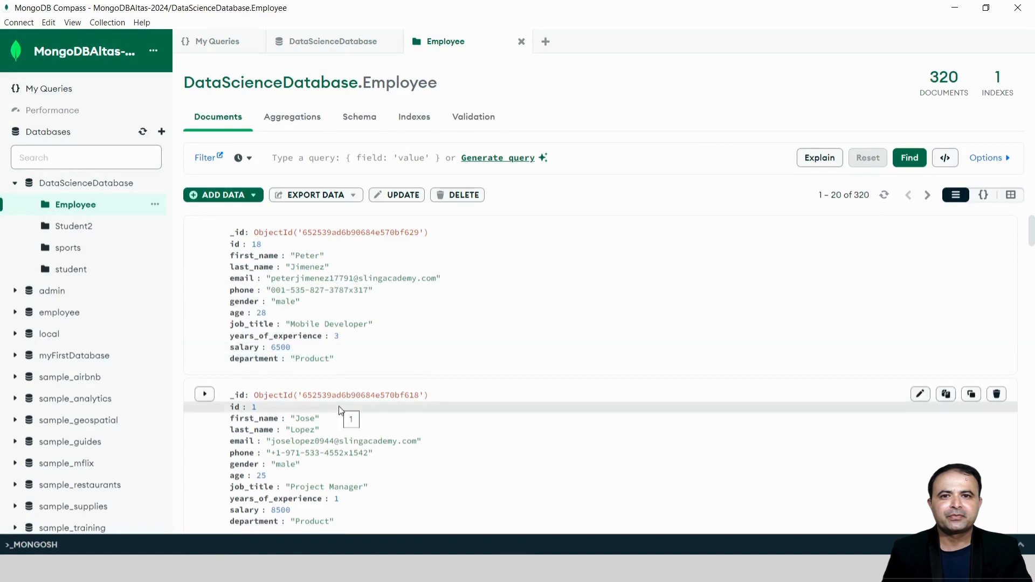
pyautogui.click(14, 184)
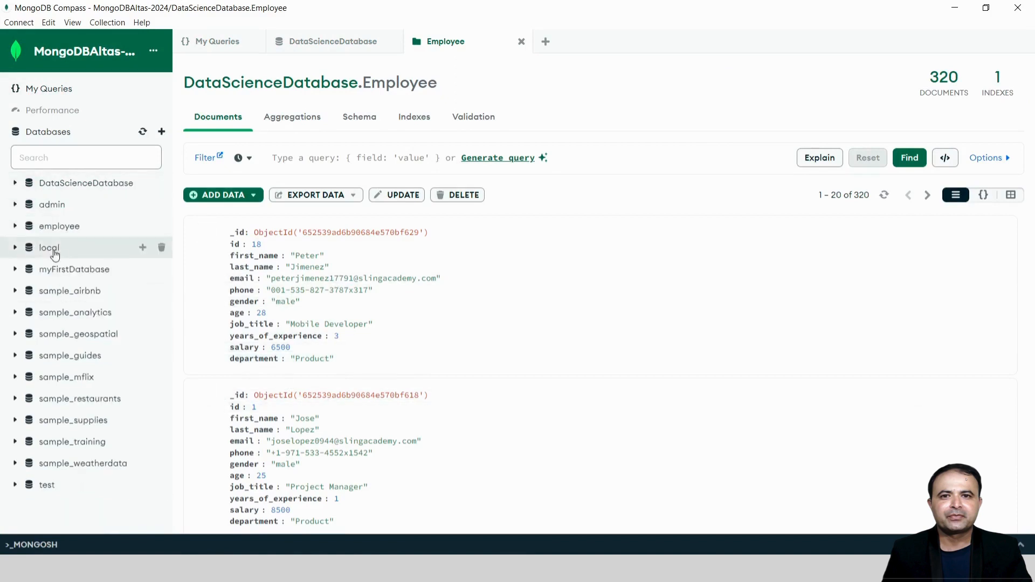
pyautogui.click(58, 228)
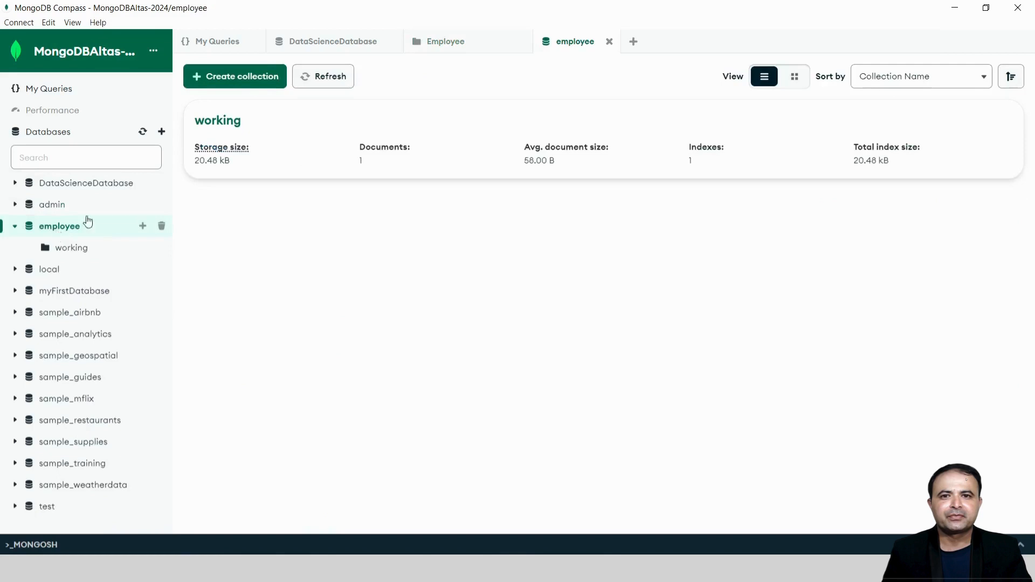
pyautogui.click(211, 127)
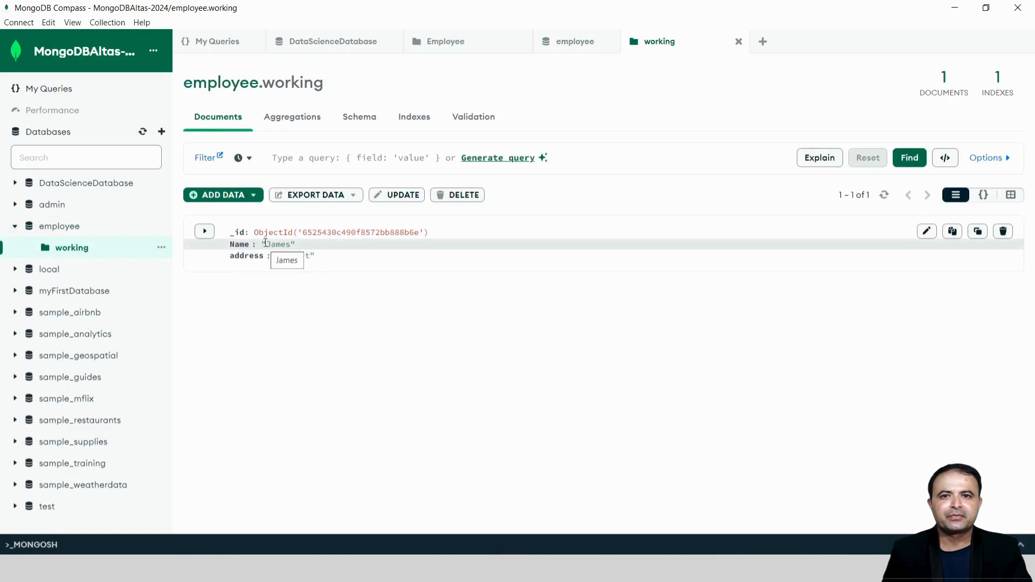
pyautogui.click(926, 231)
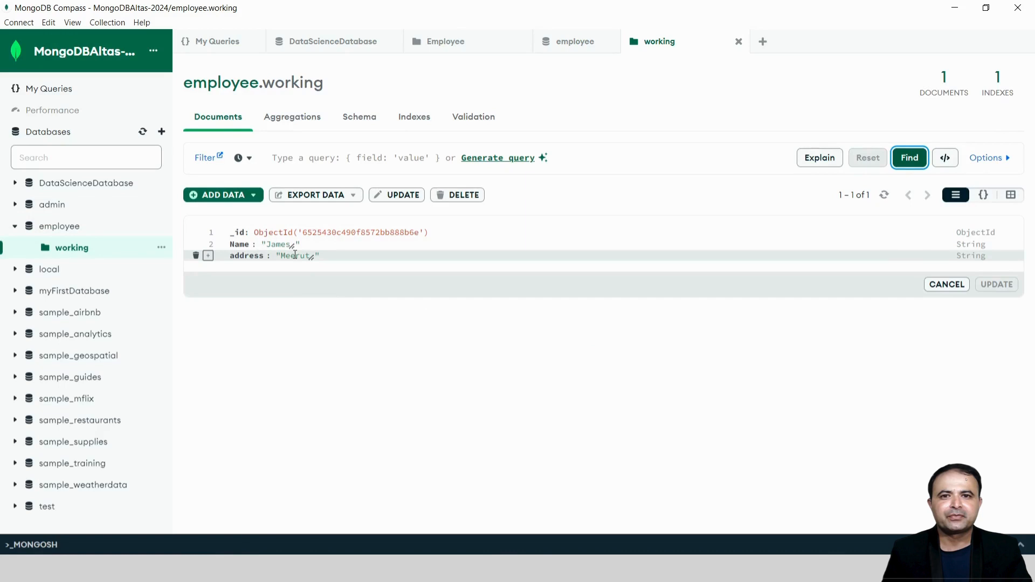
# Close Compass, recopy the Atlas Compass connection string, and relaunch Compass on a new connection
pyautogui.click(1015, 10)
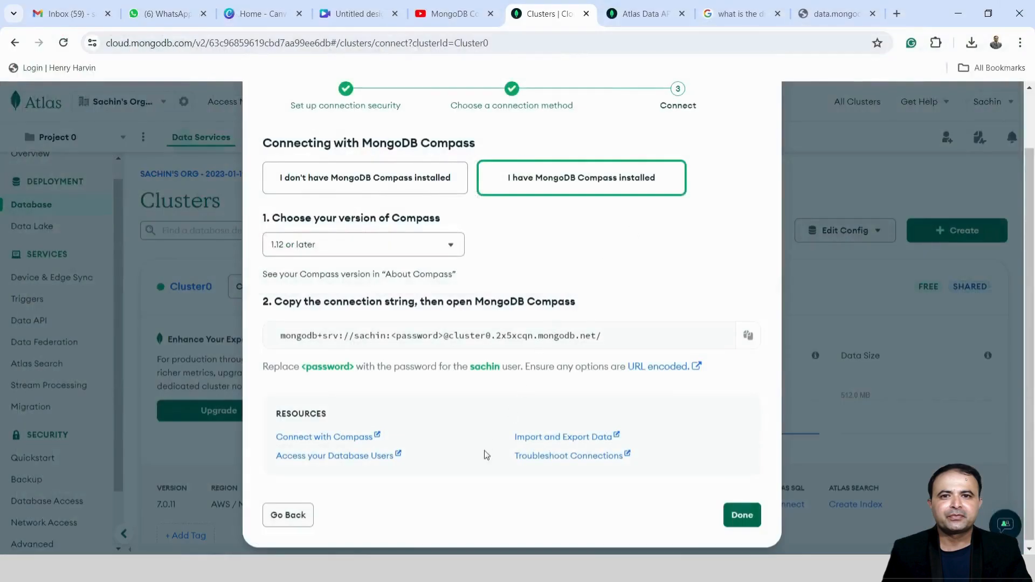
pyautogui.click(747, 335)
pyautogui.click(97, 569)
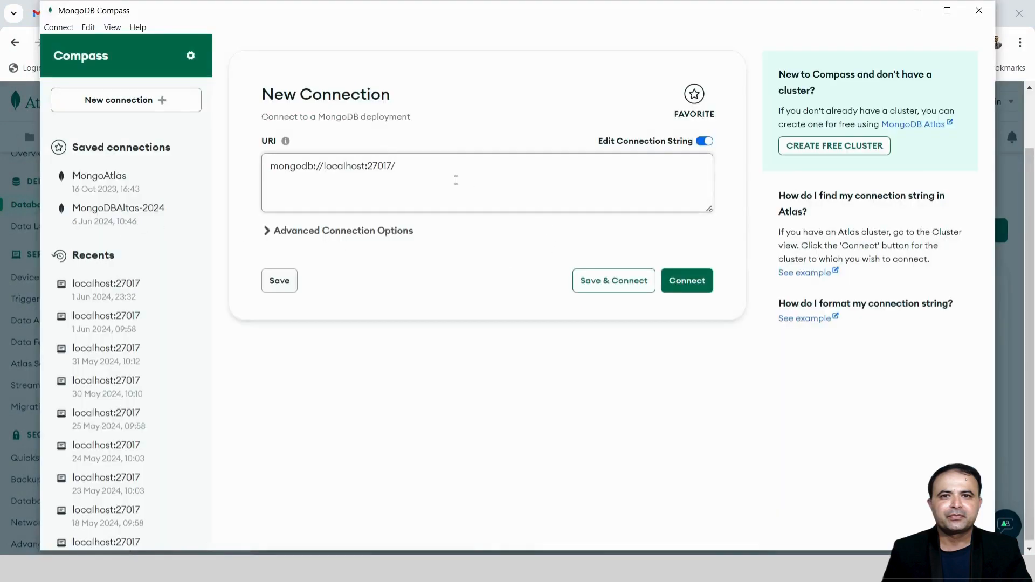
pyautogui.moveTo(455, 180); pyautogui.dragTo(173, 170)
# Paste the Atlas SRV string, check authentication, then connect through saved MongoDBAltas-2024
pyautogui.hotkey('ctrl', 'v')
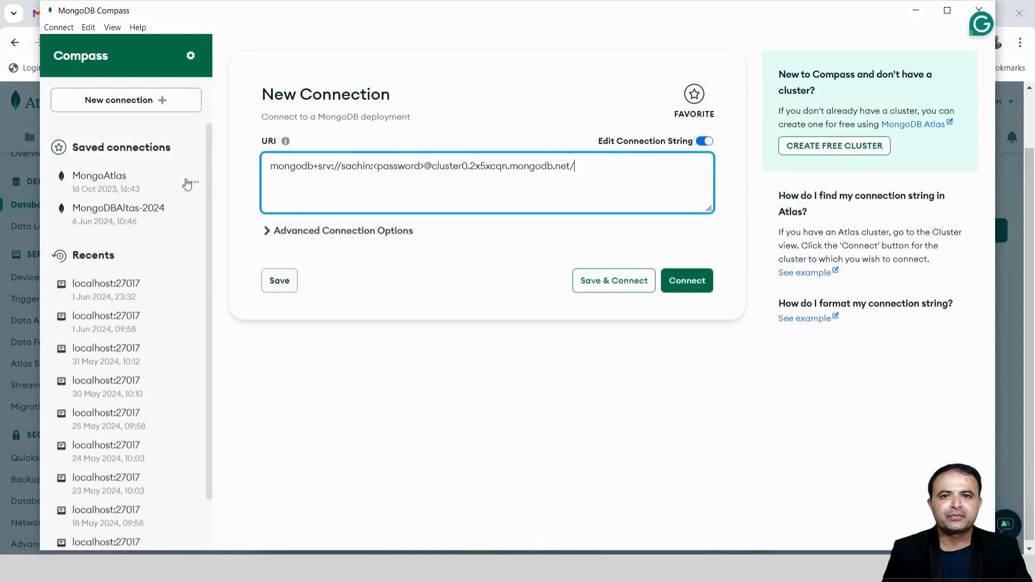
pyautogui.click(322, 232)
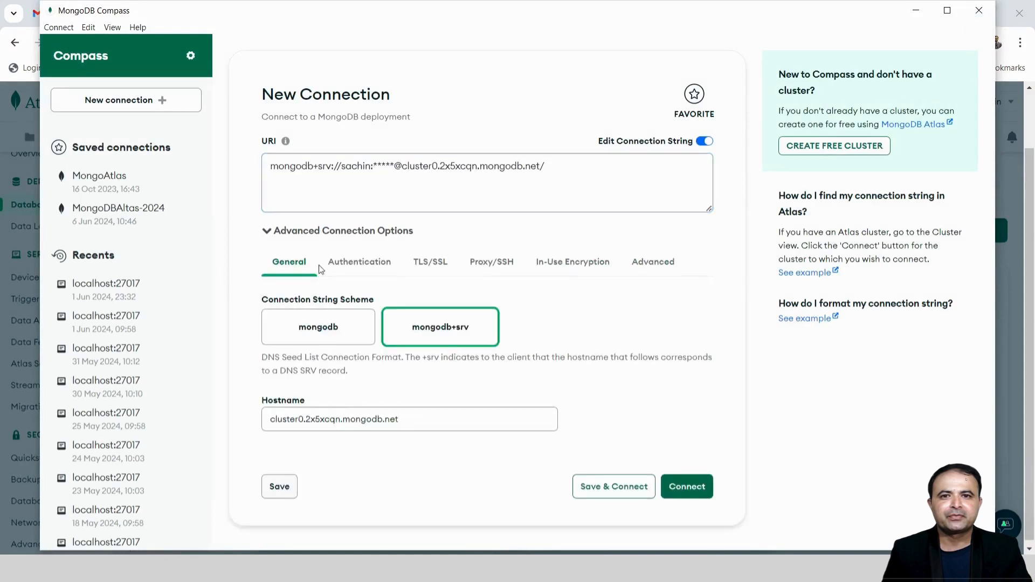
pyautogui.click(341, 274)
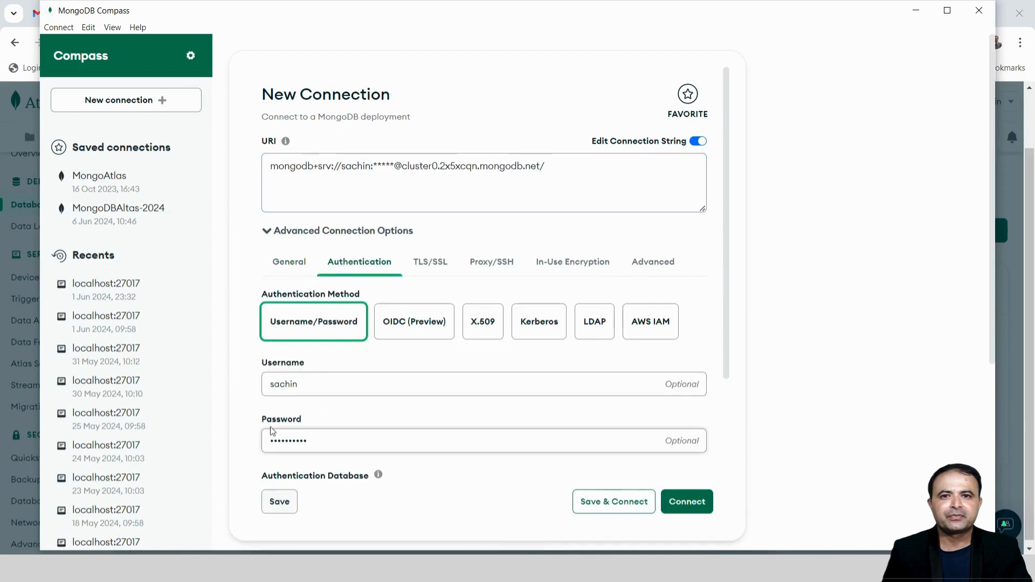
pyautogui.click(136, 220)
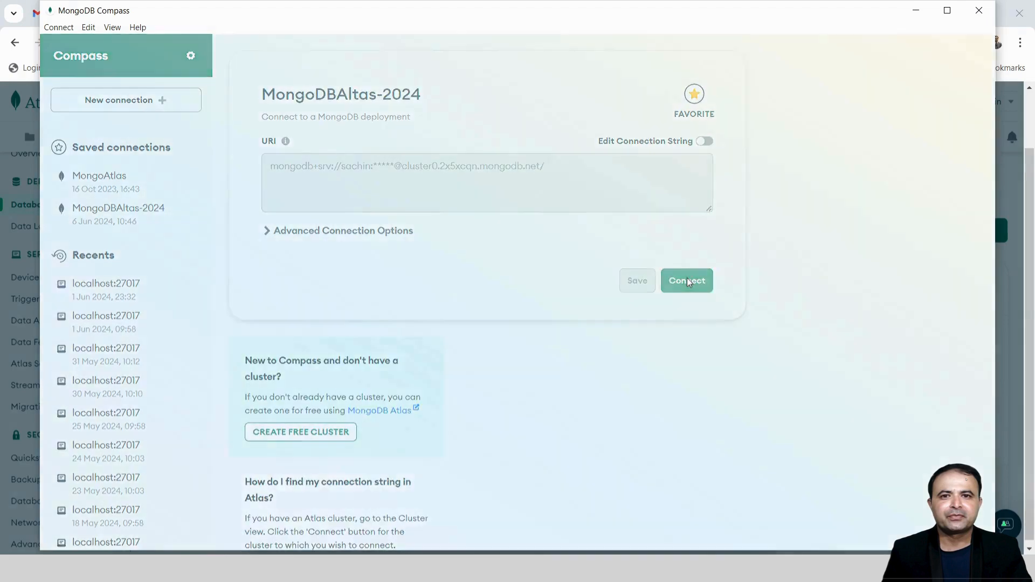
pyautogui.click(688, 282)
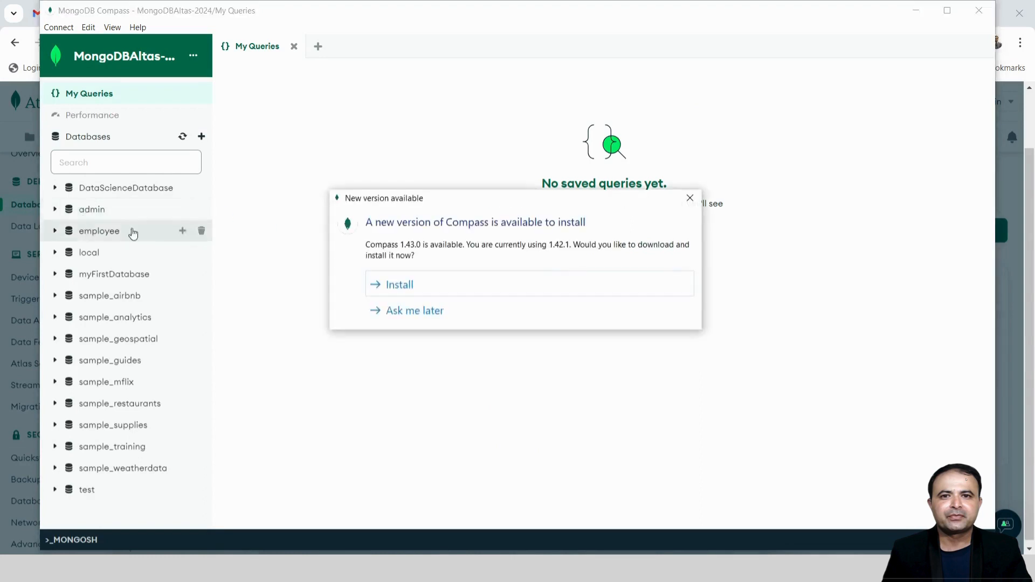
# Dismiss the update notice and open the employee.working collection
pyautogui.click(690, 197)
pyautogui.click(111, 230)
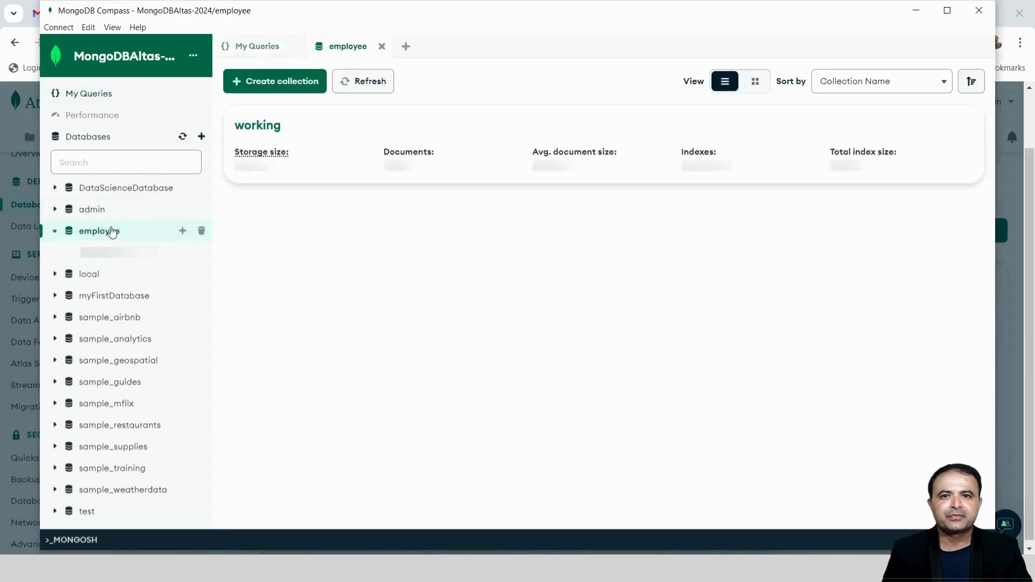
pyautogui.click(260, 139)
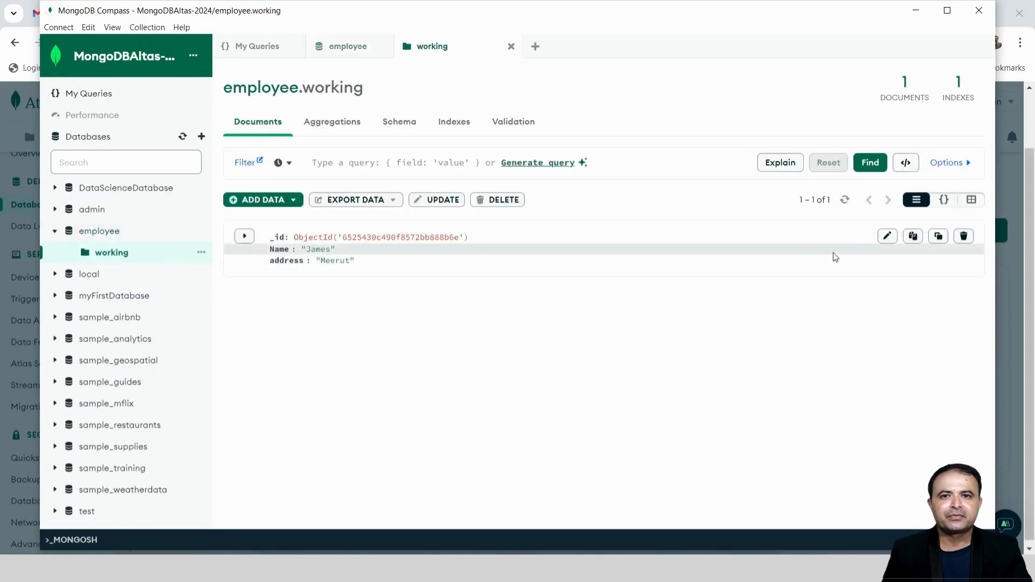
# Change the document's address from Meerut to Delhi and save the update
pyautogui.click(887, 236)
pyautogui.click(339, 261)
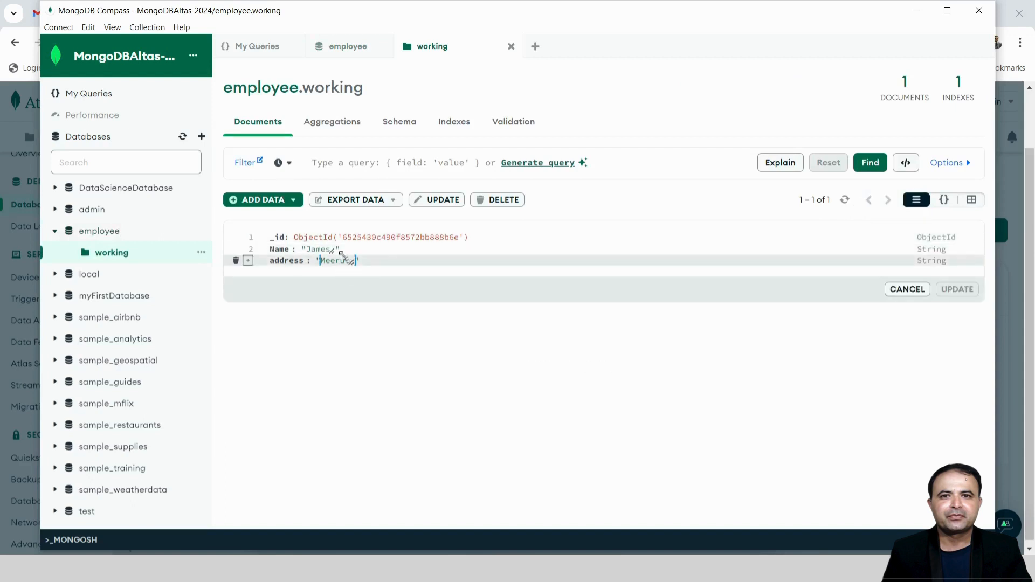
pyautogui.press('BackSpace')
pyautogui.press('BackSpace')
pyautogui.press('BackSpace')
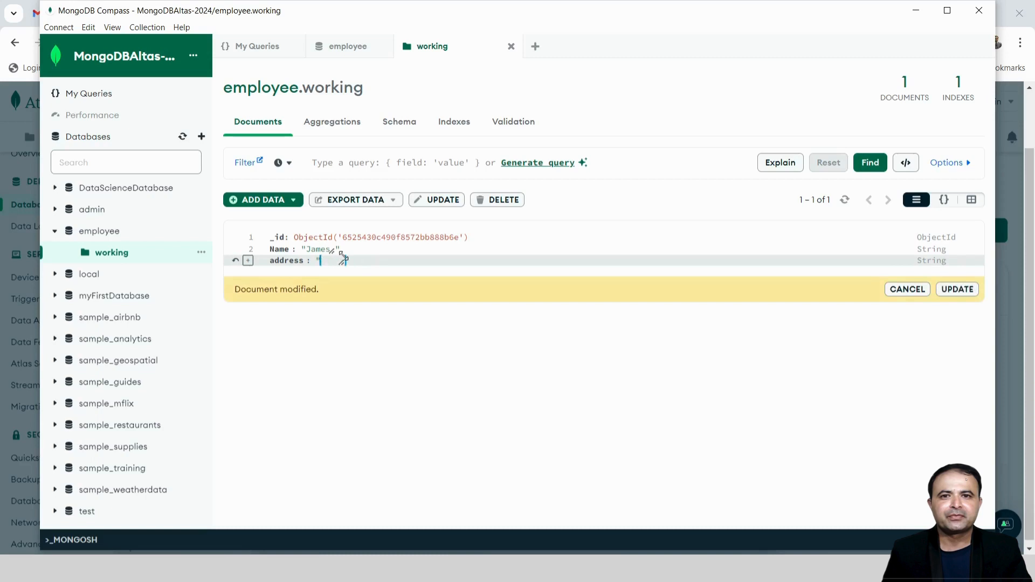
pyautogui.write('Delhi')
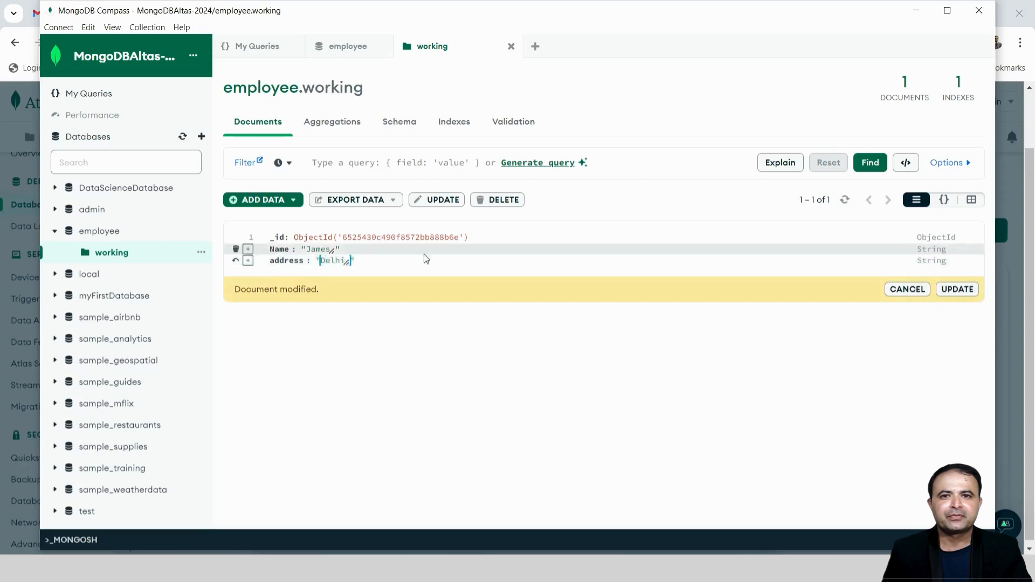
pyautogui.click(940, 290)
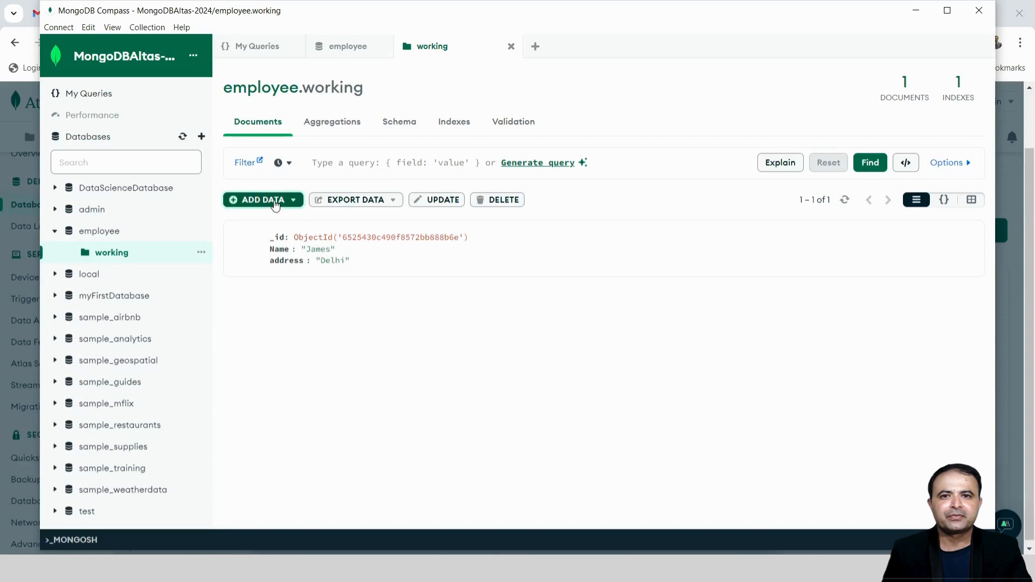
# Insert a new empty document into employee.working
pyautogui.click(275, 200)
pyautogui.click(269, 259)
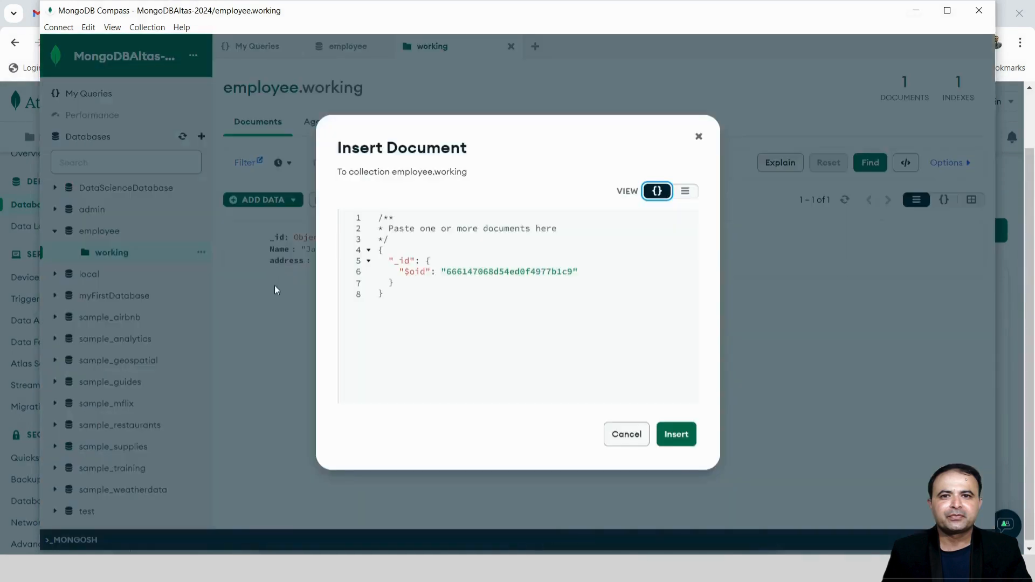
pyautogui.click(674, 434)
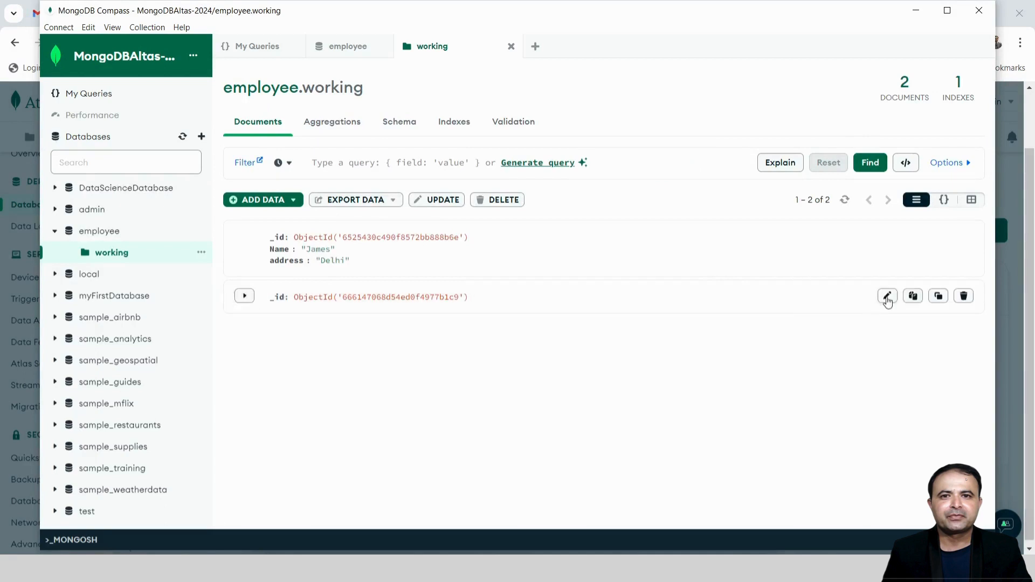
# Add a Name field after _id holding an employee's name to the new document
pyautogui.click(888, 296)
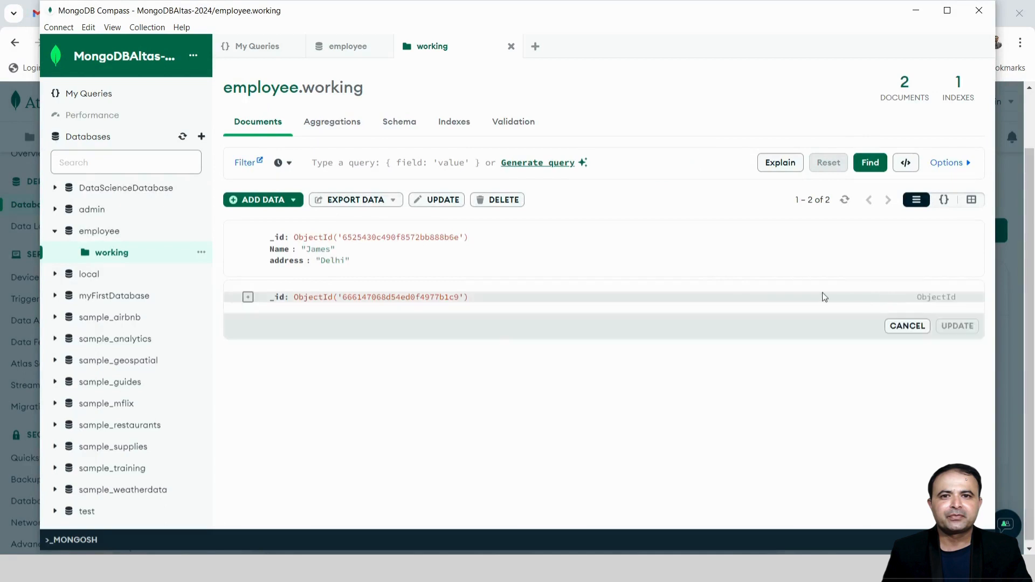
pyautogui.click(248, 298)
pyautogui.click(296, 337)
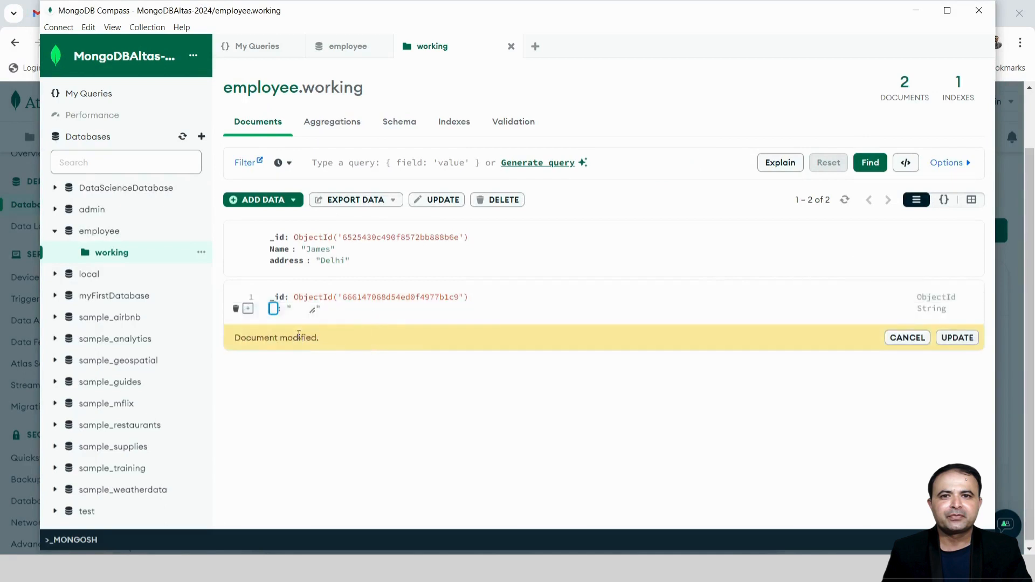
pyautogui.write('N')
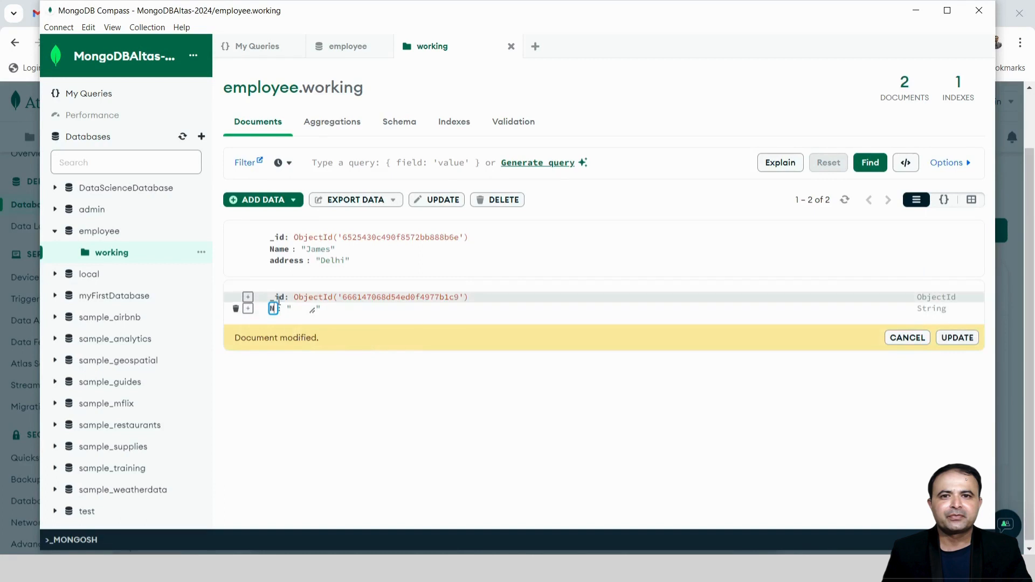
pyautogui.write('ame')
pyautogui.click(315, 310)
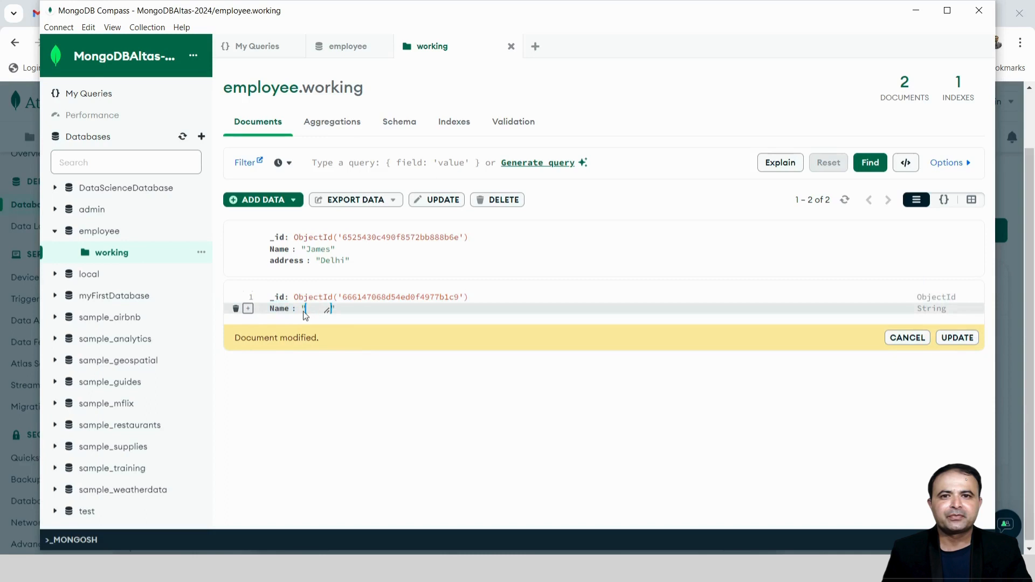
pyautogui.write('Anita')
# Save the new Name field in Compass, then open Cluster0's Collections browser in Atlas
pyautogui.click(957, 338)
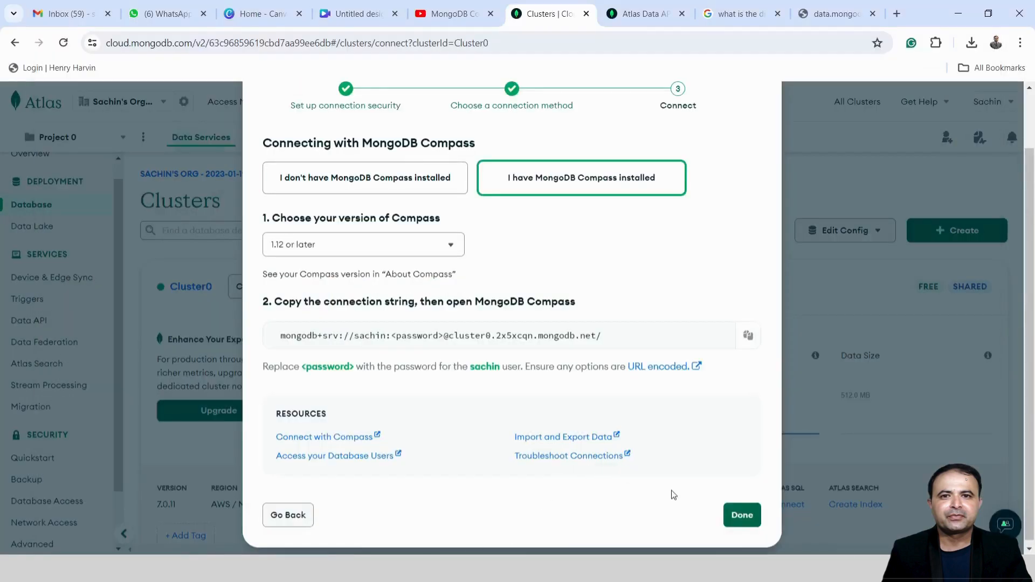
pyautogui.click(282, 522)
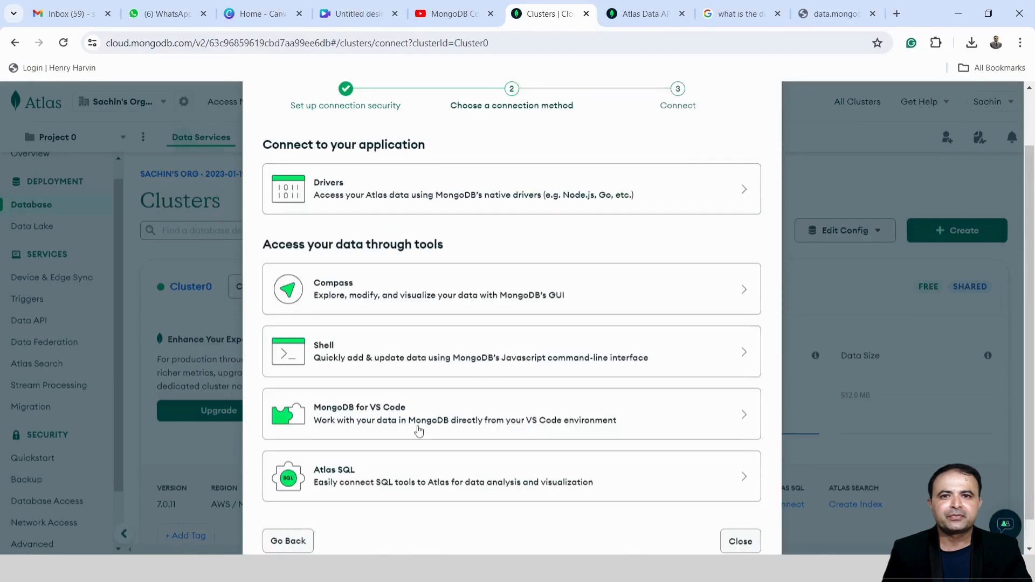
pyautogui.scroll(-1, 498, 387)
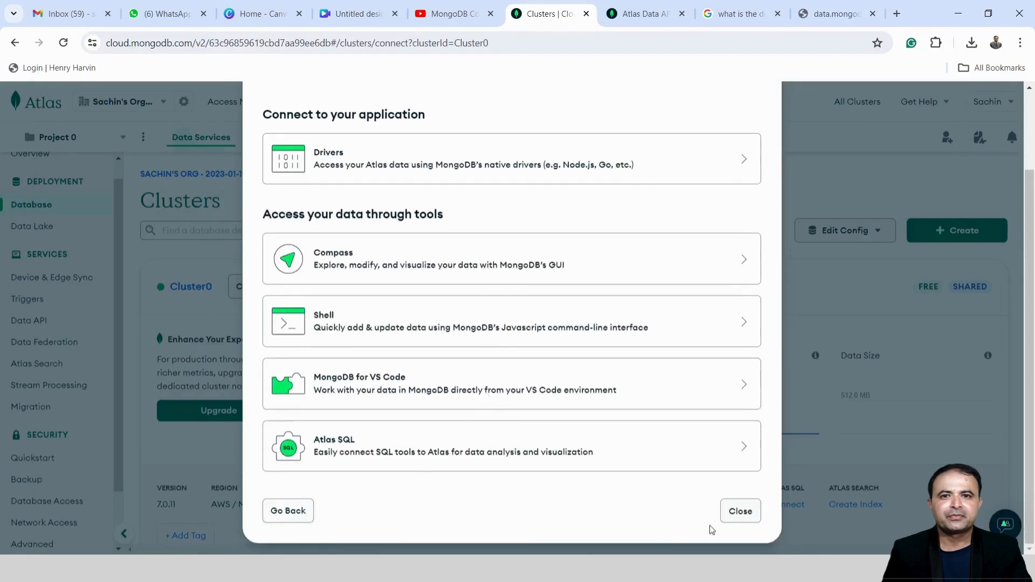
pyautogui.click(743, 511)
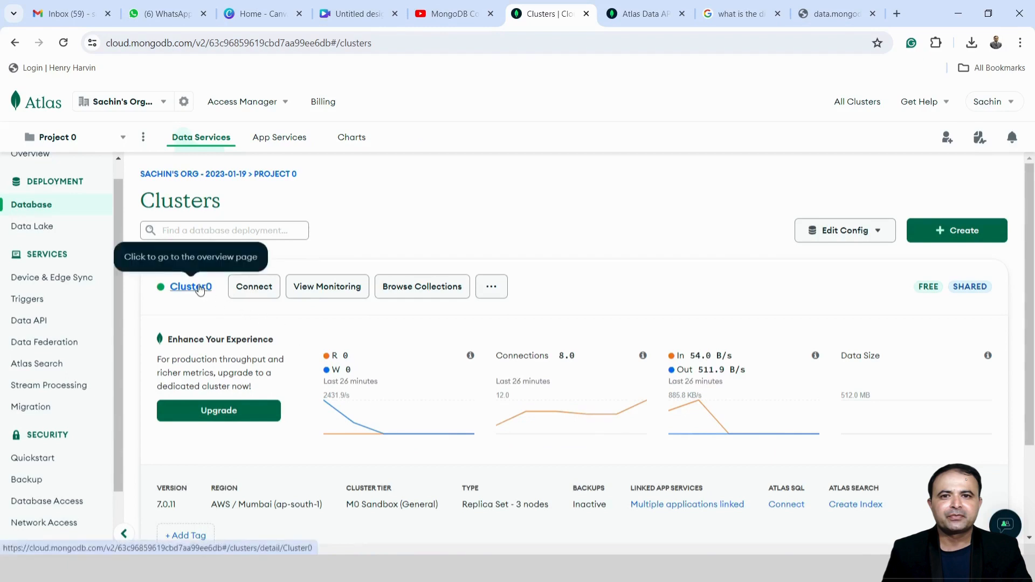
pyautogui.click(201, 289)
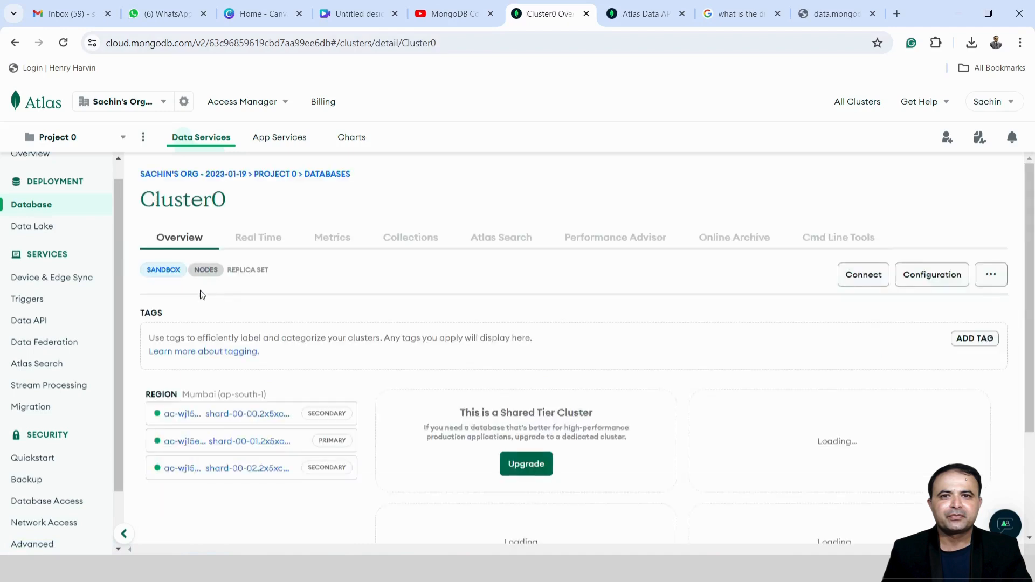
pyautogui.click(426, 245)
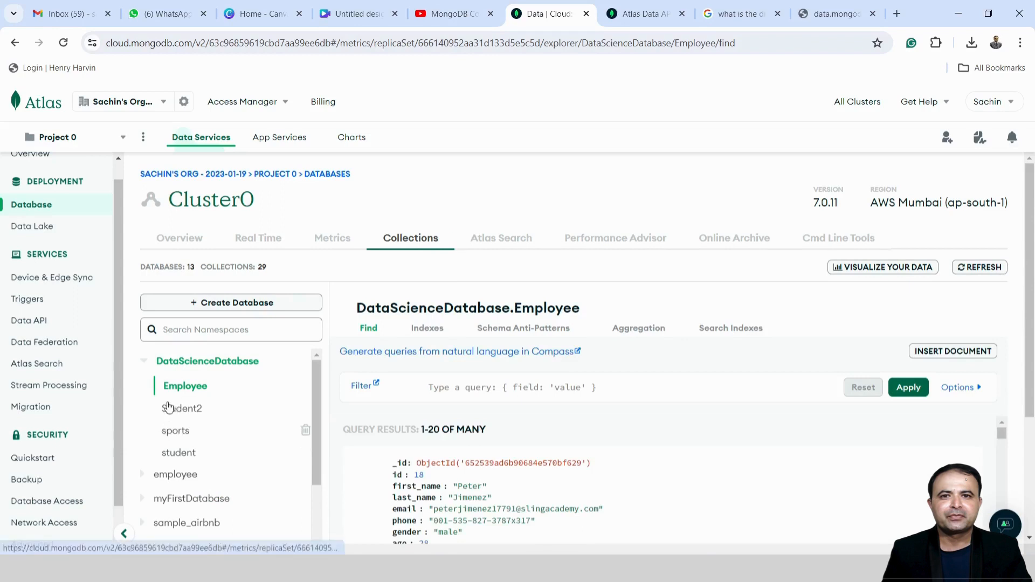
# Open employee.working in Atlas and check both documents: the Delhi address and the new Name
pyautogui.click(142, 361)
pyautogui.click(179, 386)
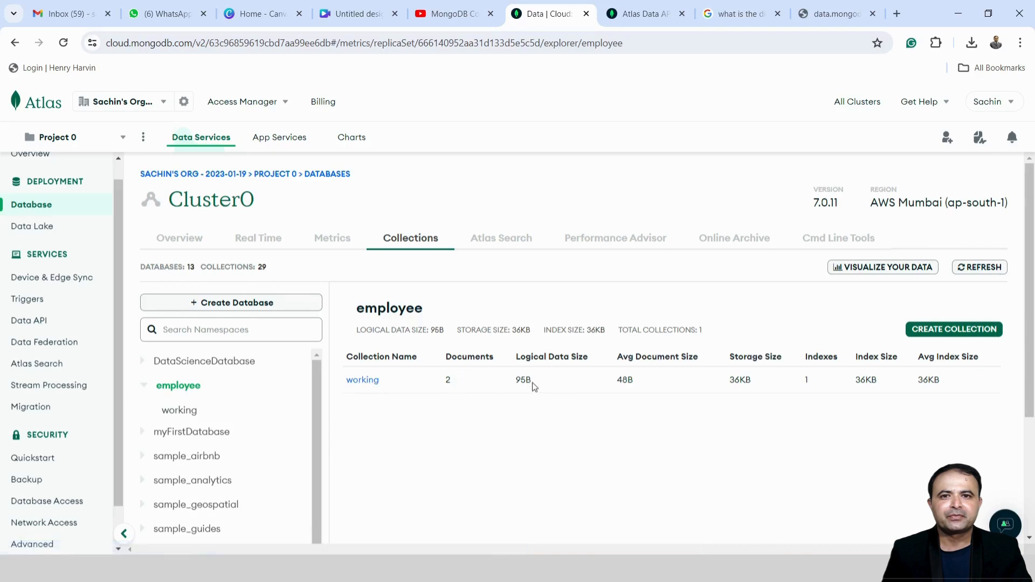
pyautogui.click(360, 384)
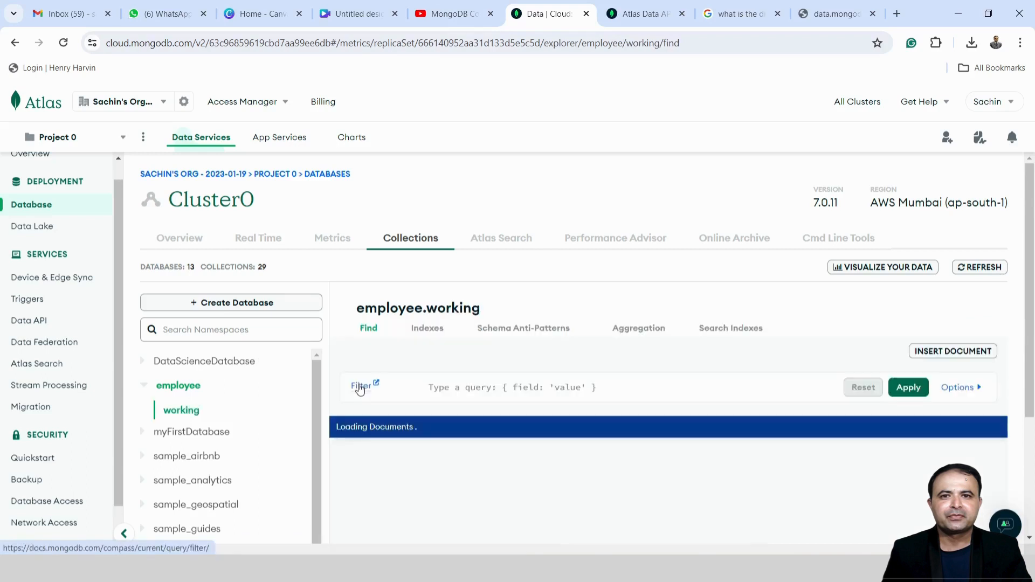
pyautogui.scroll(-3, 539, 388)
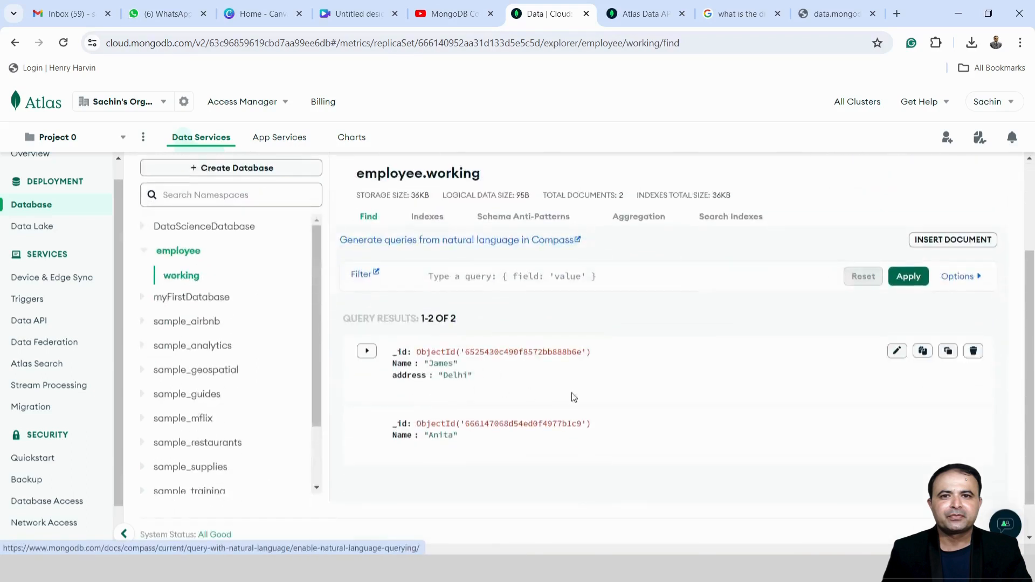
# In Atlas, add an Address field set to 'Lucknow' after Name and save the document
pyautogui.moveTo(485, 418)
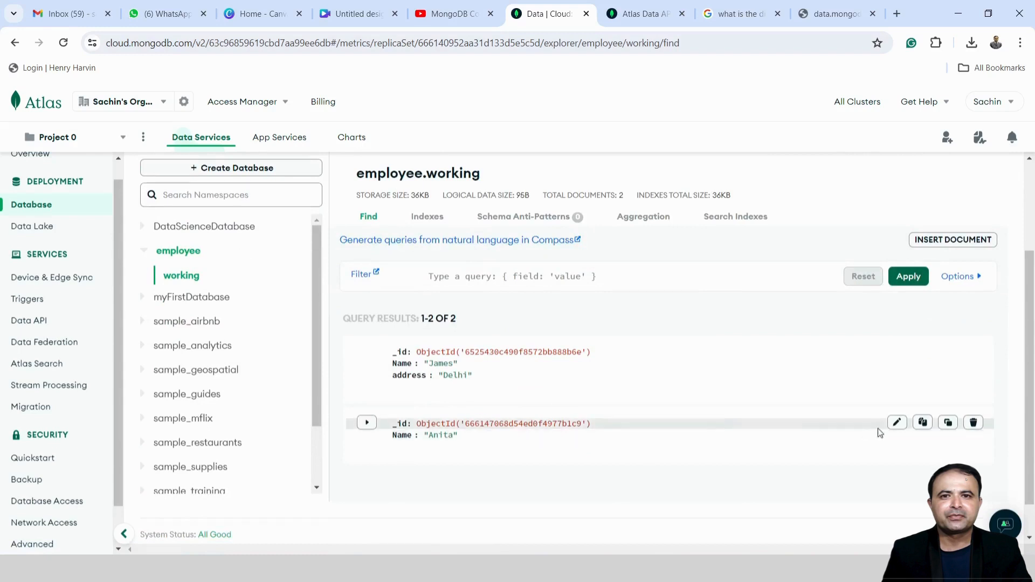
pyautogui.click(897, 423)
pyautogui.click(459, 435)
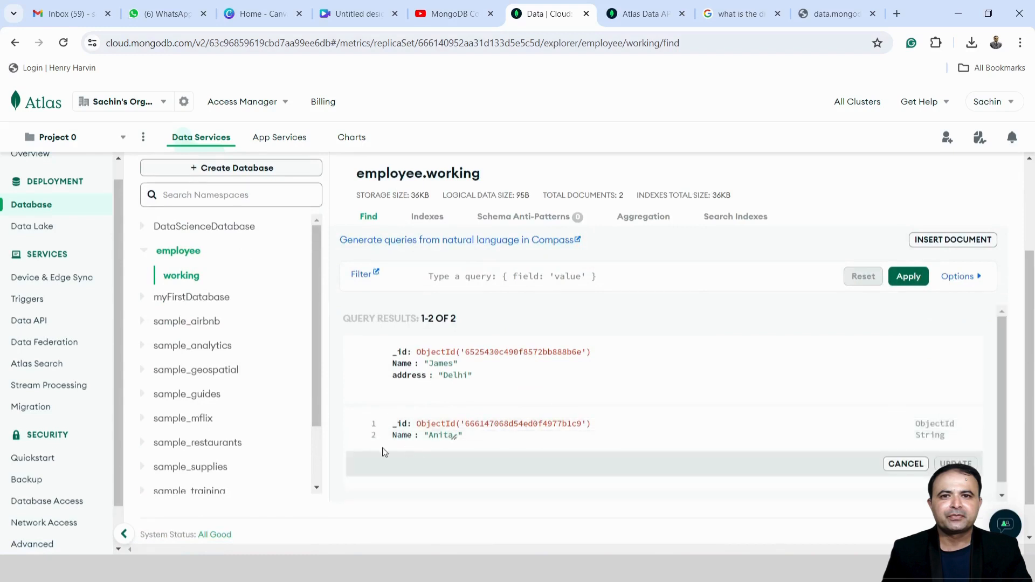
pyautogui.click(371, 437)
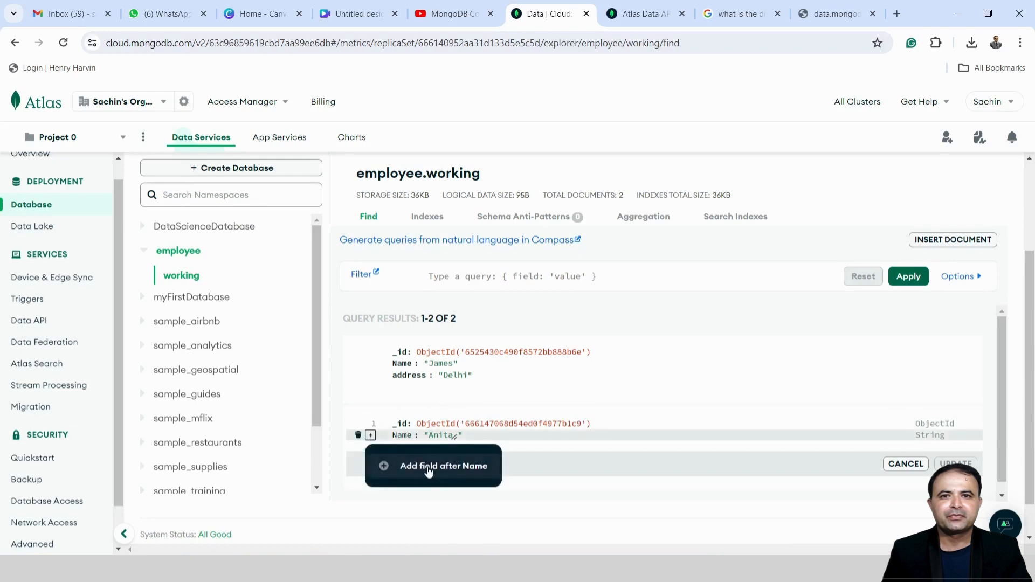
pyautogui.click(445, 463)
pyautogui.write('Address')
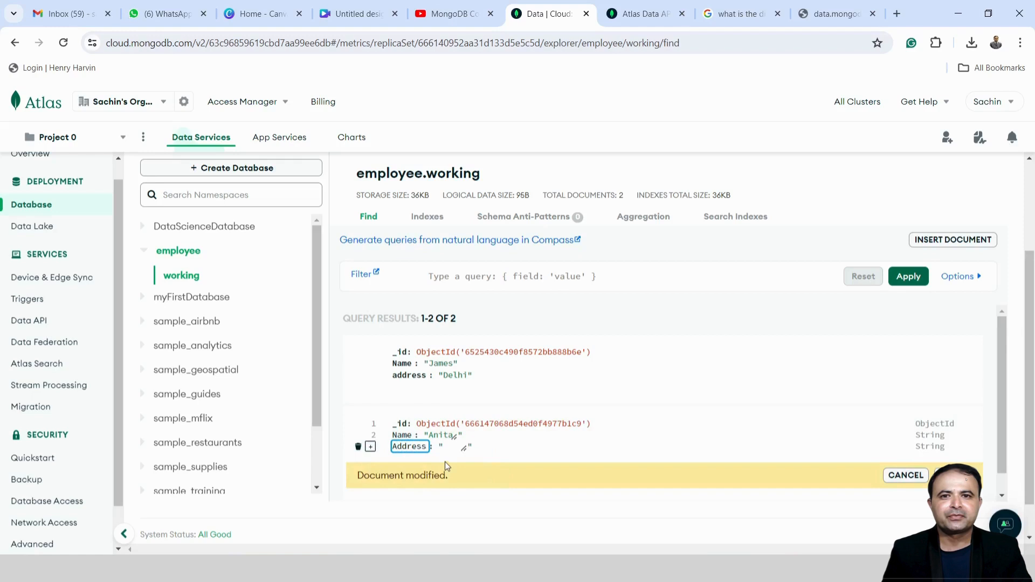
pyautogui.click(452, 447)
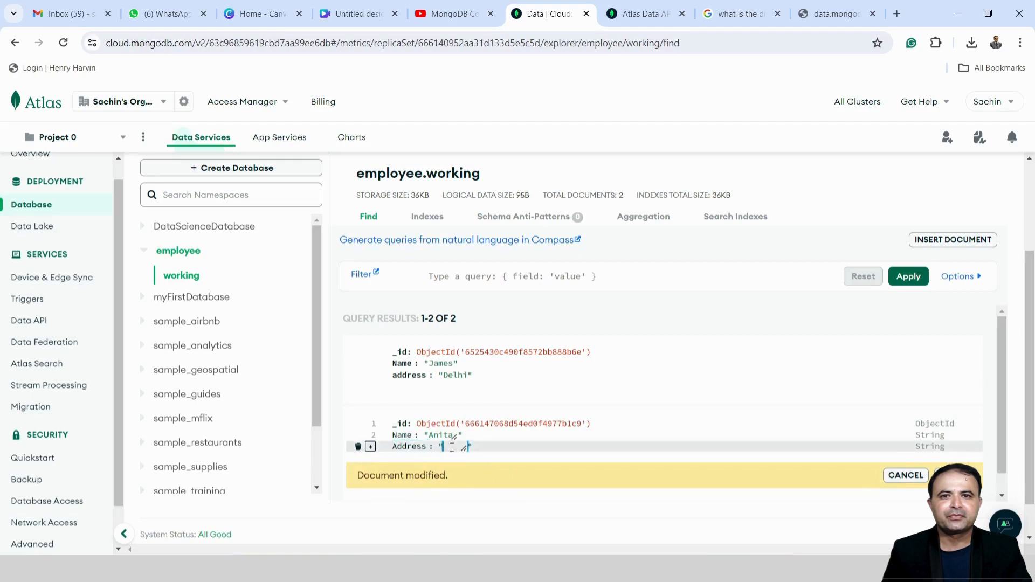
pyautogui.write('Lucknow')
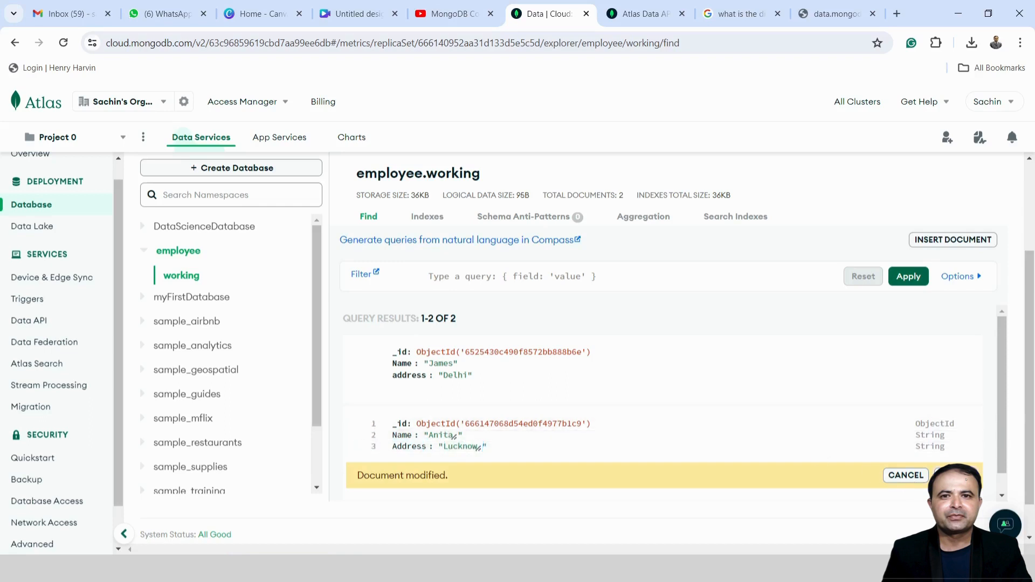
pyautogui.click(957, 475)
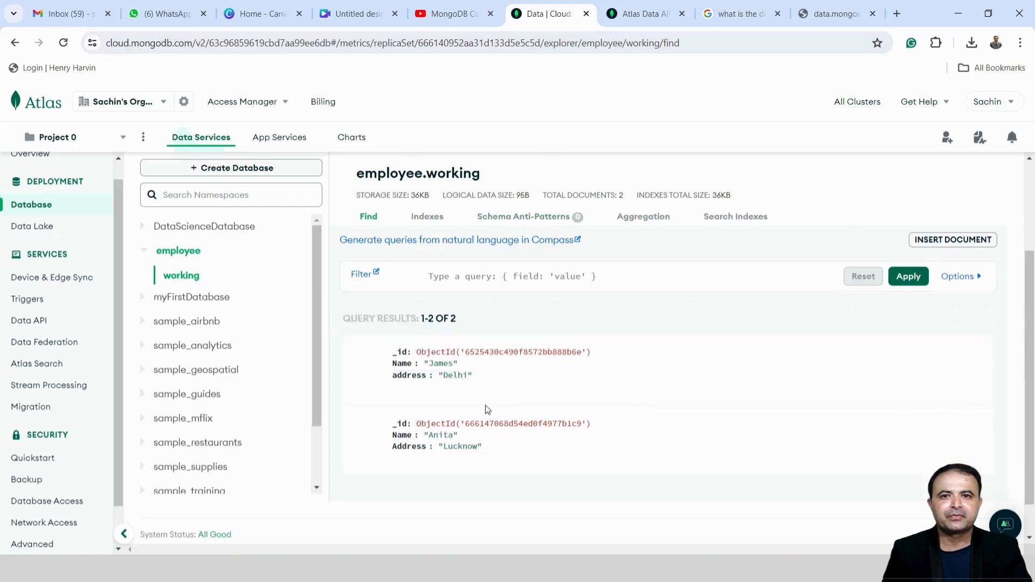
# In Compass, refresh the databases and documents to show the Lucknow address, then maximize the window
pyautogui.hotkey('alt', 'Tab')
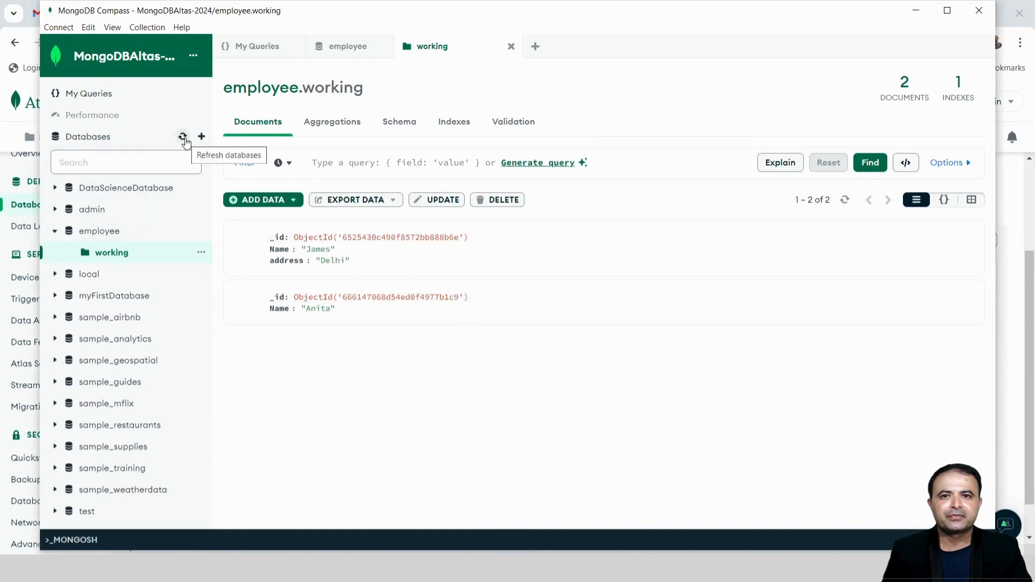
pyautogui.click(183, 137)
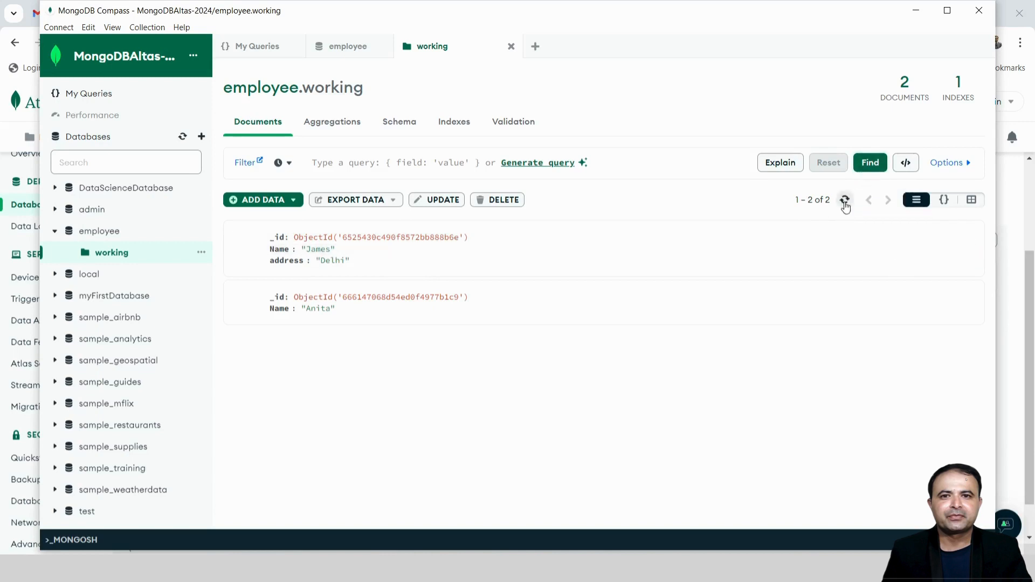
pyautogui.click(845, 202)
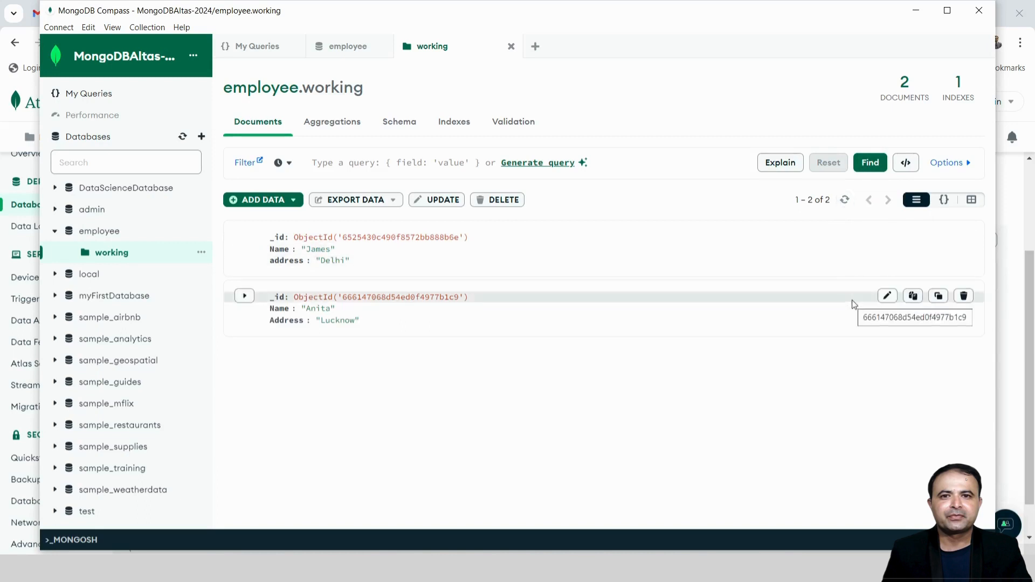
pyautogui.click(946, 11)
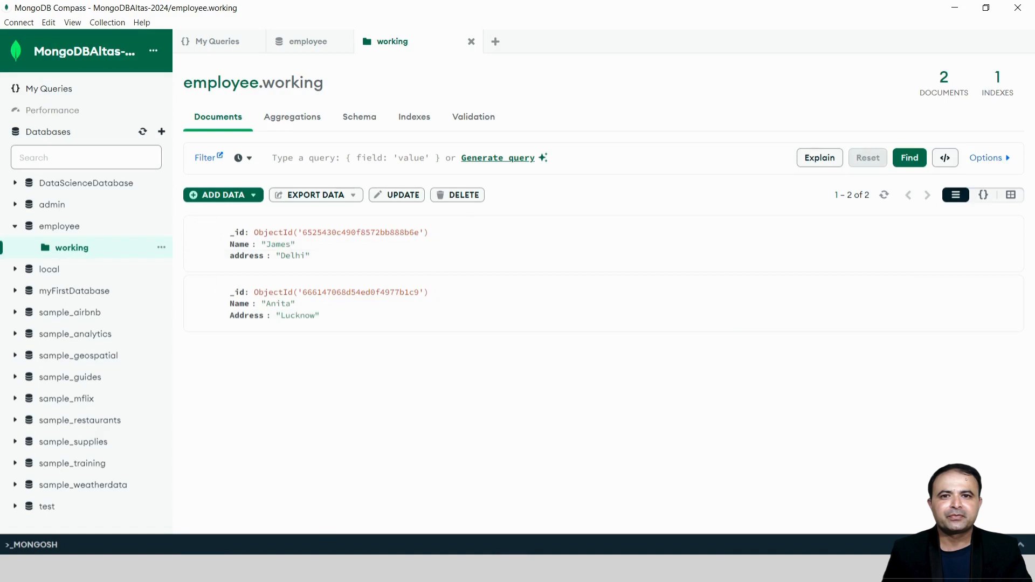
# Close all Chrome tabs except one blank new tab, then minimize the browser
pyautogui.hotkey('alt', 'Tab')
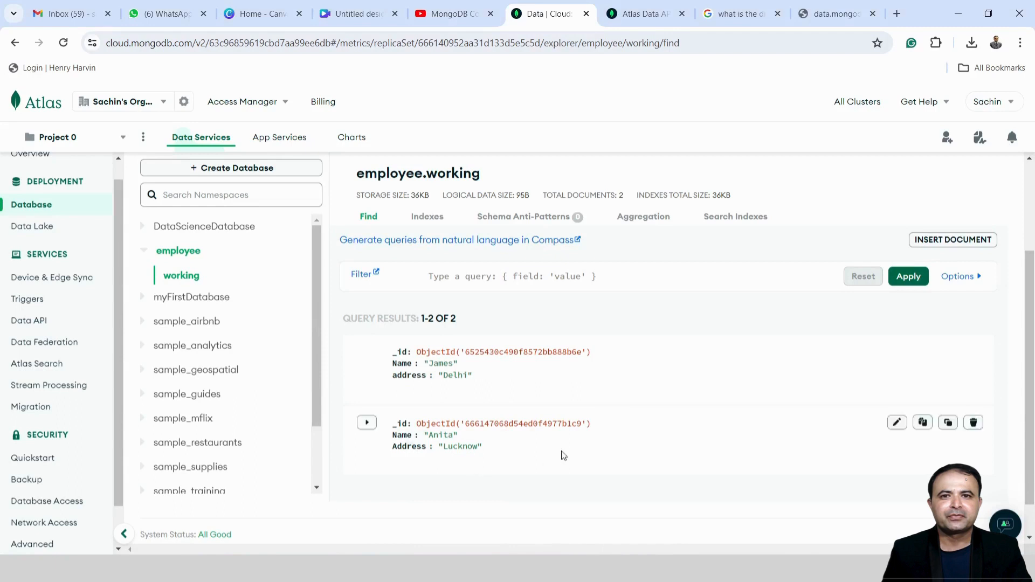
pyautogui.click(587, 14)
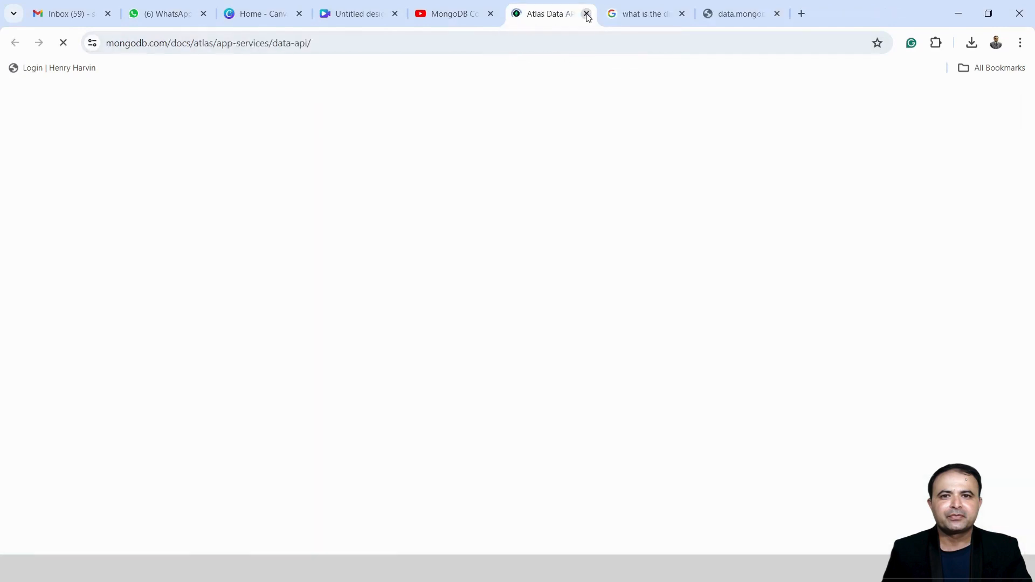
pyautogui.click(587, 15)
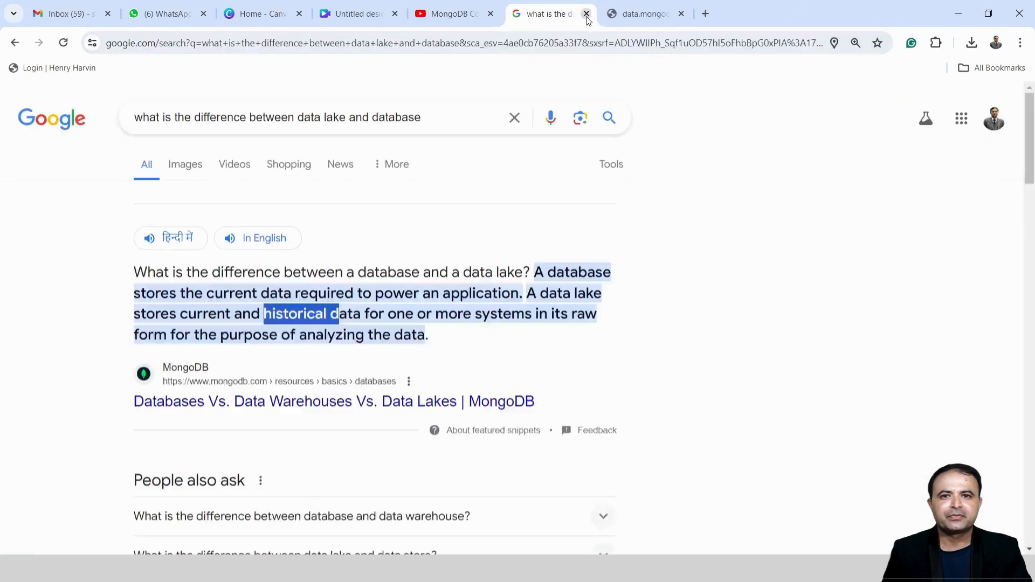
pyautogui.click(587, 15)
pyautogui.rightClick(554, 16)
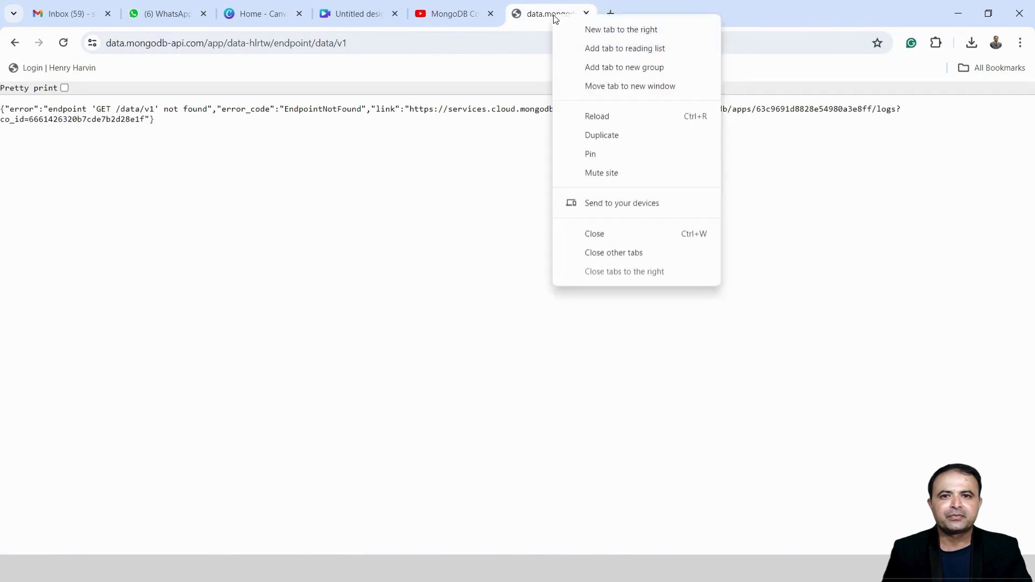
pyautogui.click(620, 253)
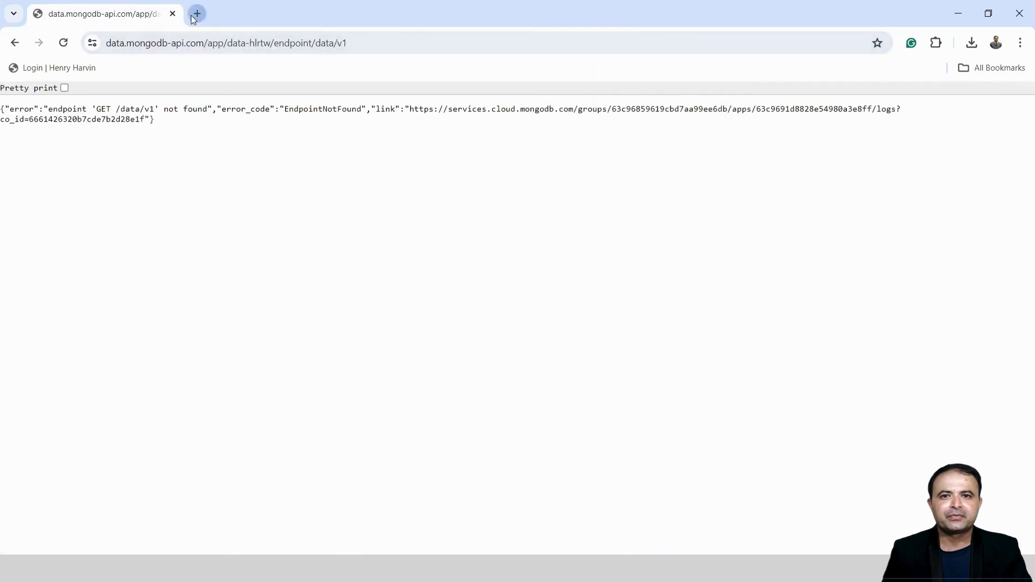
pyautogui.click(198, 13)
pyautogui.click(173, 14)
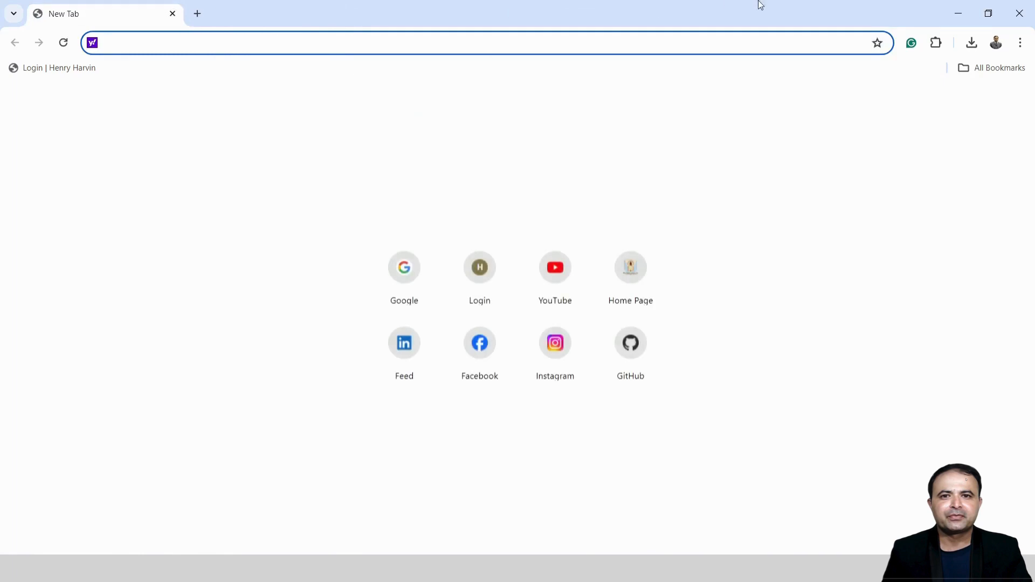
pyautogui.click(958, 14)
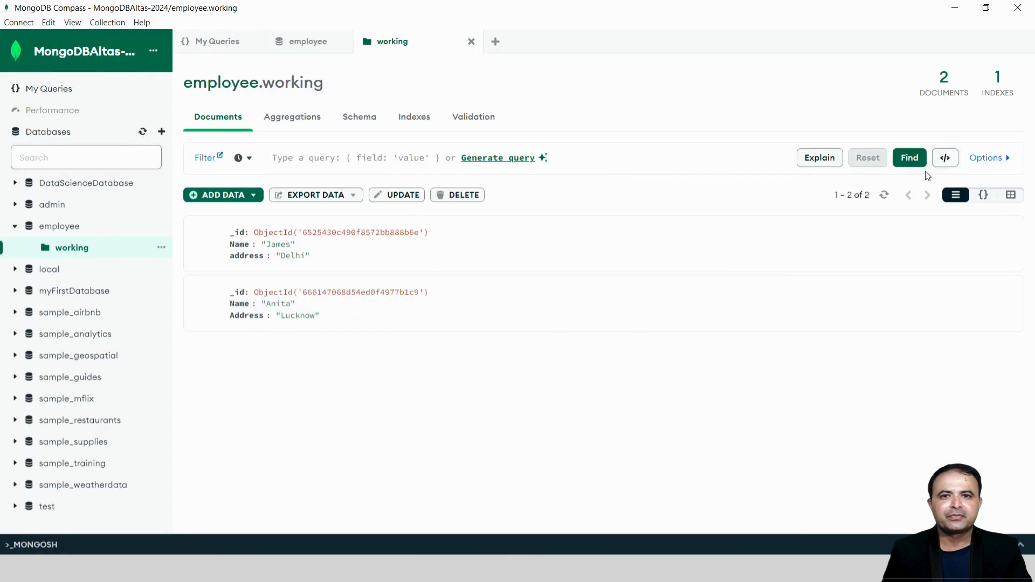
# Re-run the employee.working query, open the second document for editing, and show the ADD DATA options
pyautogui.click(910, 162)
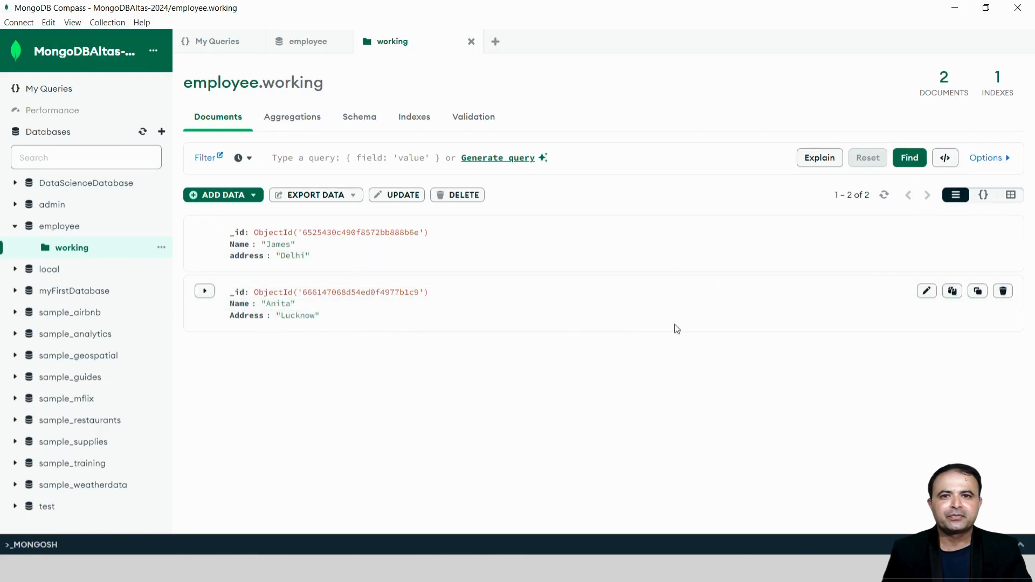
pyautogui.click(926, 292)
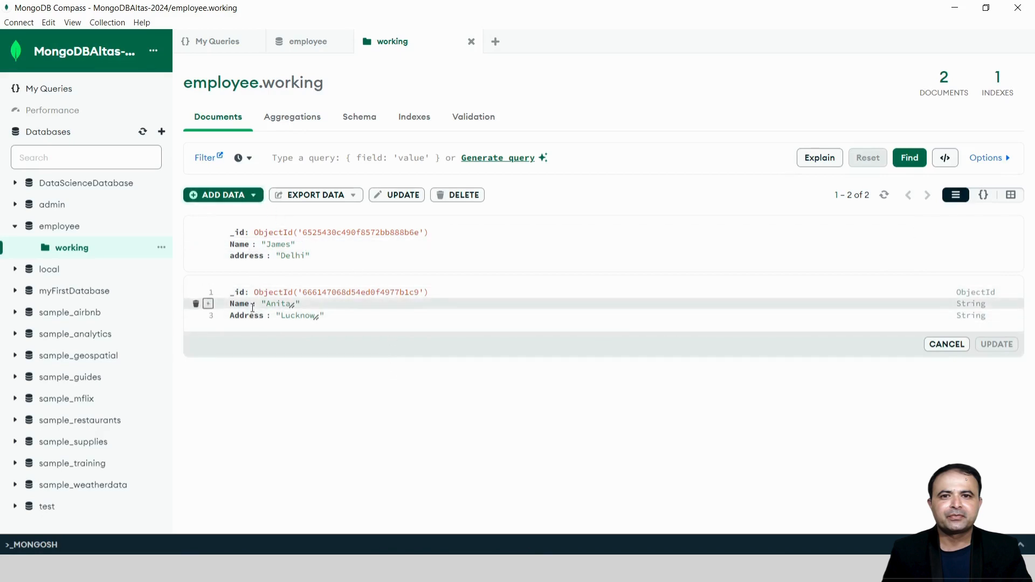
pyautogui.click(256, 195)
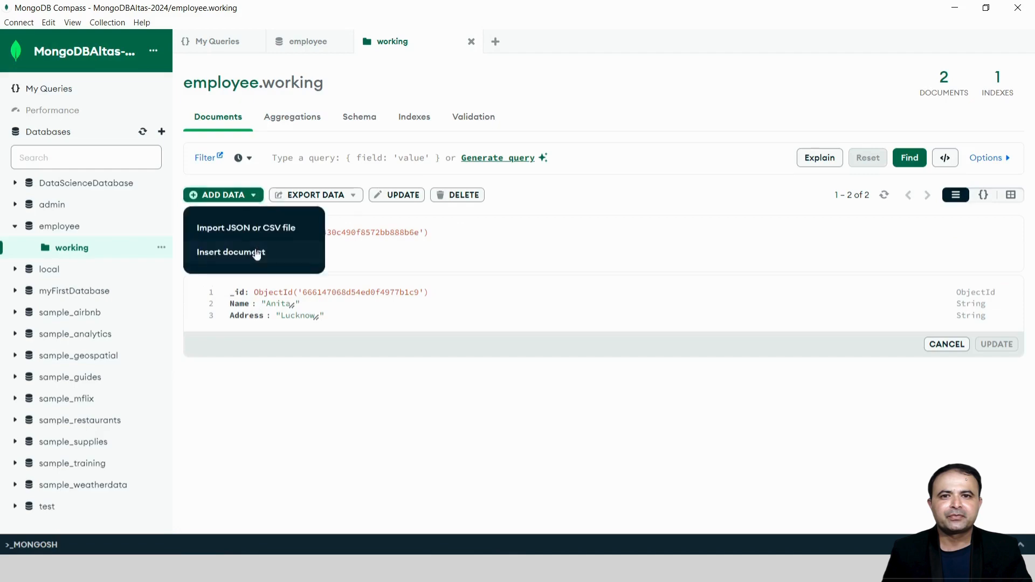
# Insert an empty third document and add a blank field after its _id
pyautogui.click(254, 254)
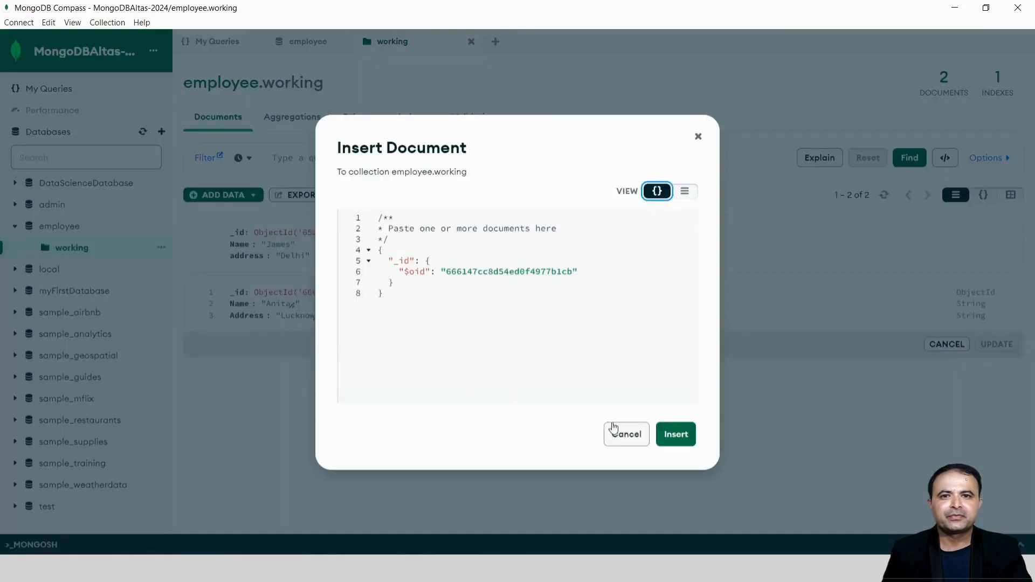
pyautogui.click(672, 434)
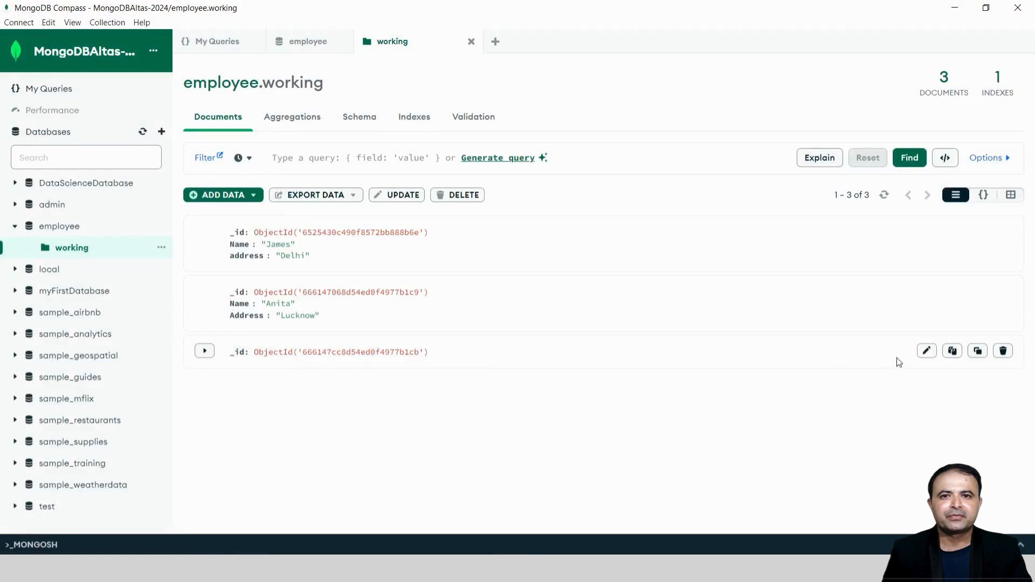
pyautogui.click(926, 352)
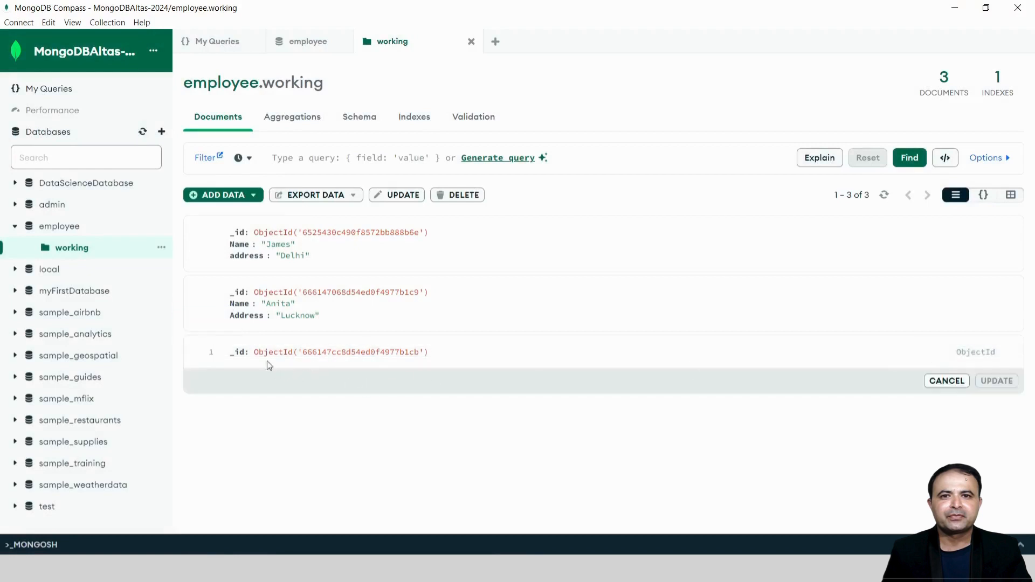
pyautogui.click(208, 353)
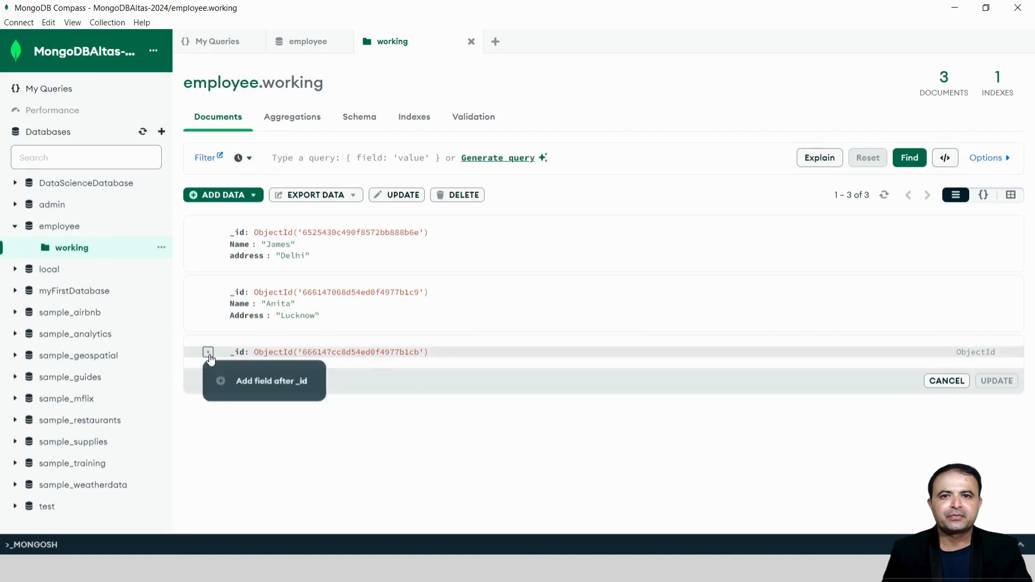
pyautogui.click(258, 384)
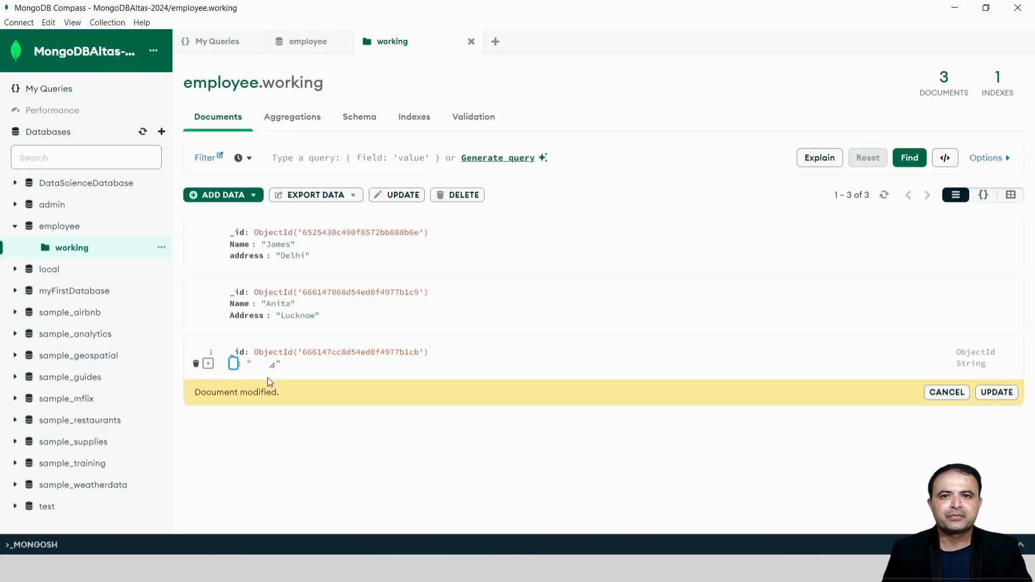
# Name the new field 'Name', enter an employee's name as its value, and save it
pyautogui.write('Name')
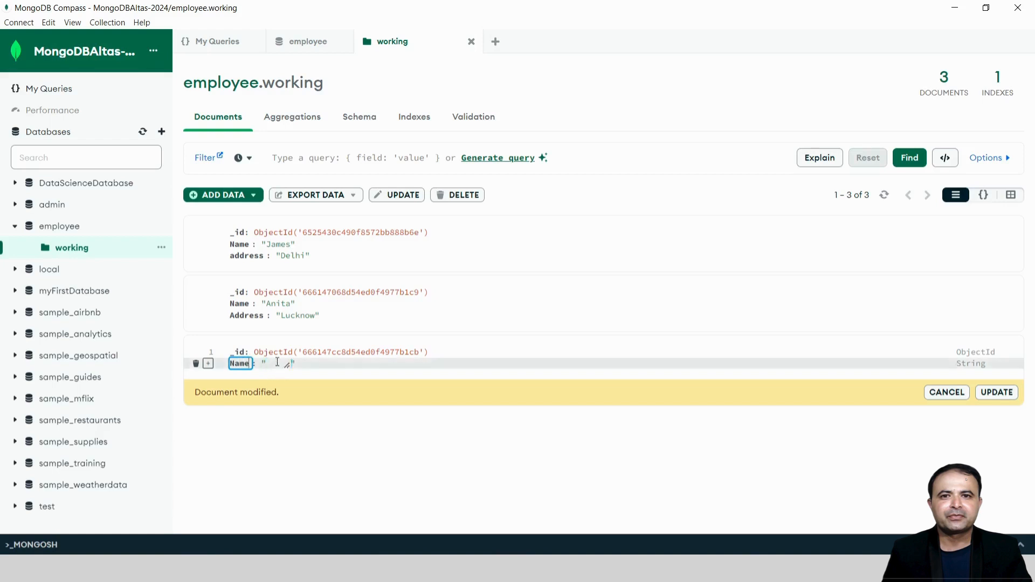
pyautogui.click(277, 362)
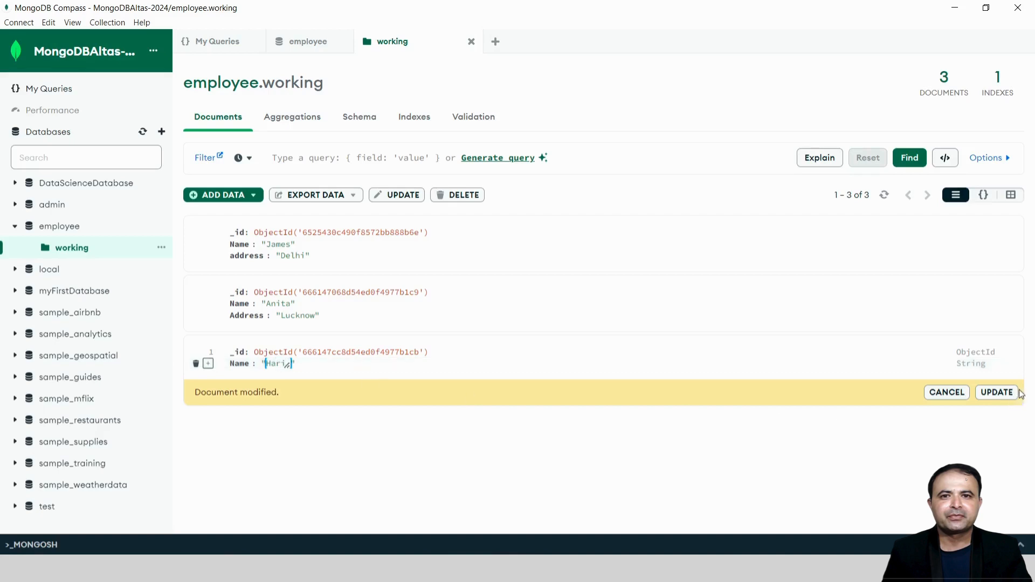
pyautogui.click(1002, 392)
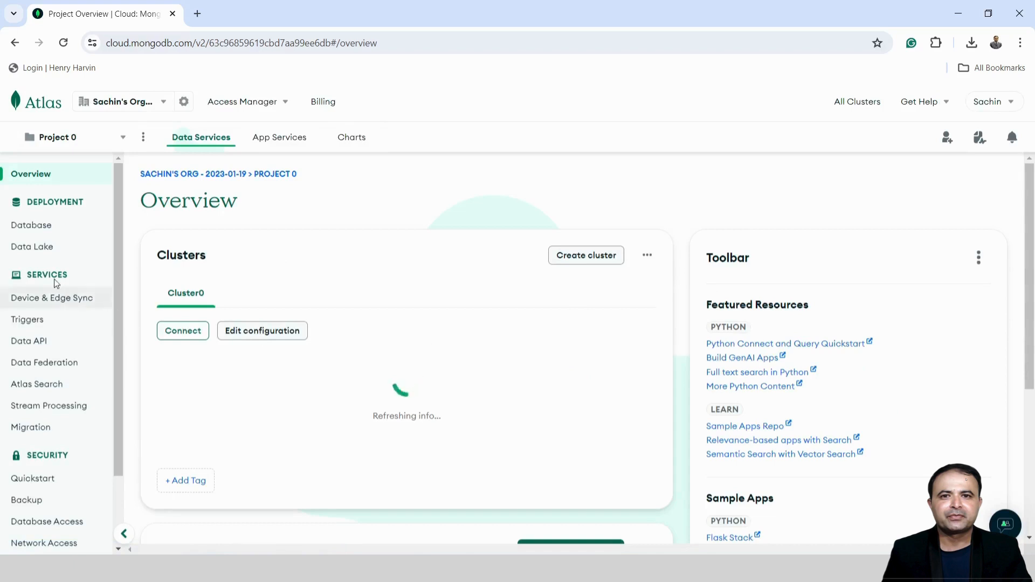
# In Atlas, go through Database and Cluster0's Collections to open employee.working, which lists three documents
pyautogui.click(34, 227)
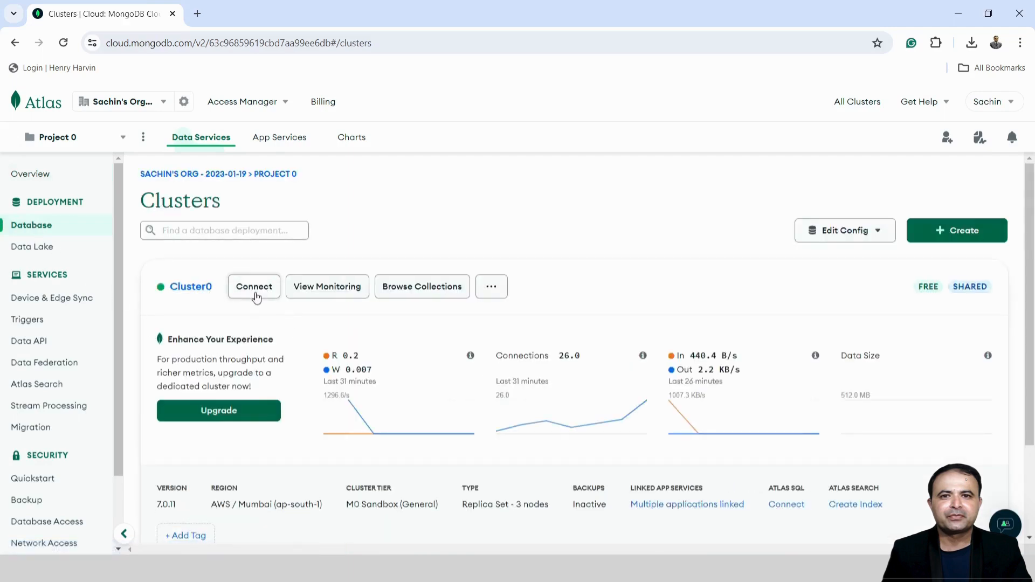
pyautogui.click(191, 286)
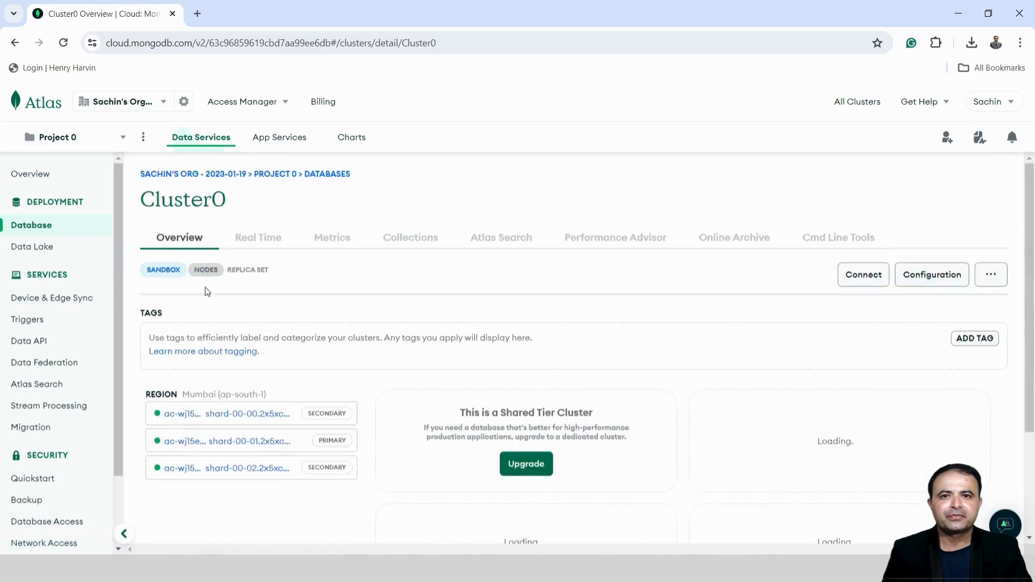
pyautogui.click(418, 246)
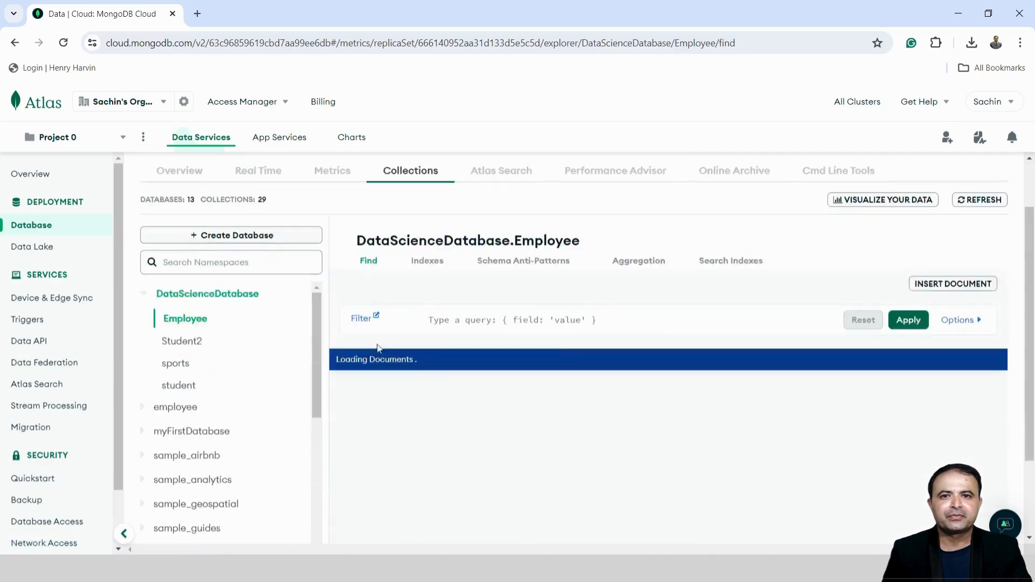
pyautogui.click(149, 297)
pyautogui.click(167, 324)
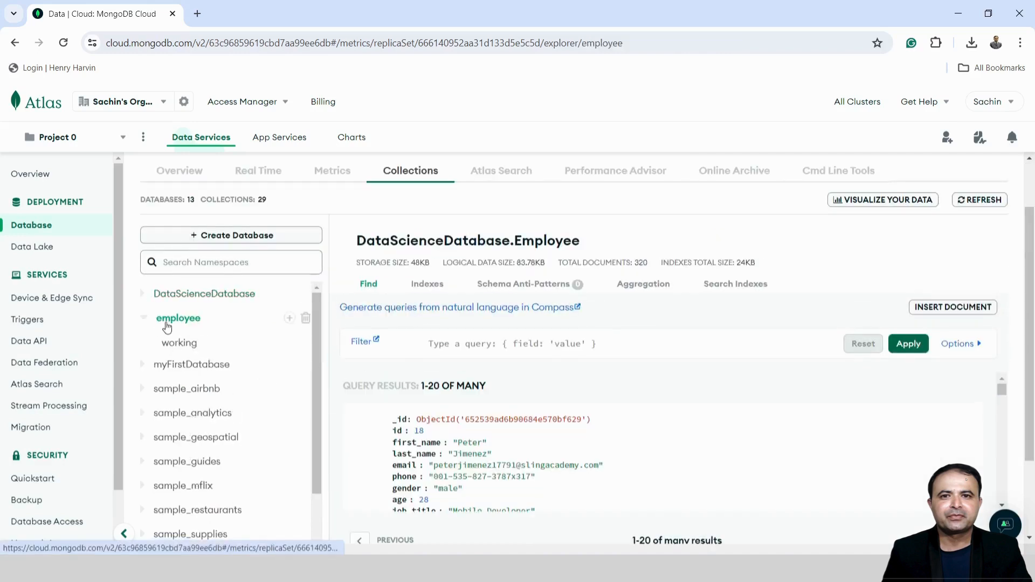
pyautogui.click(180, 348)
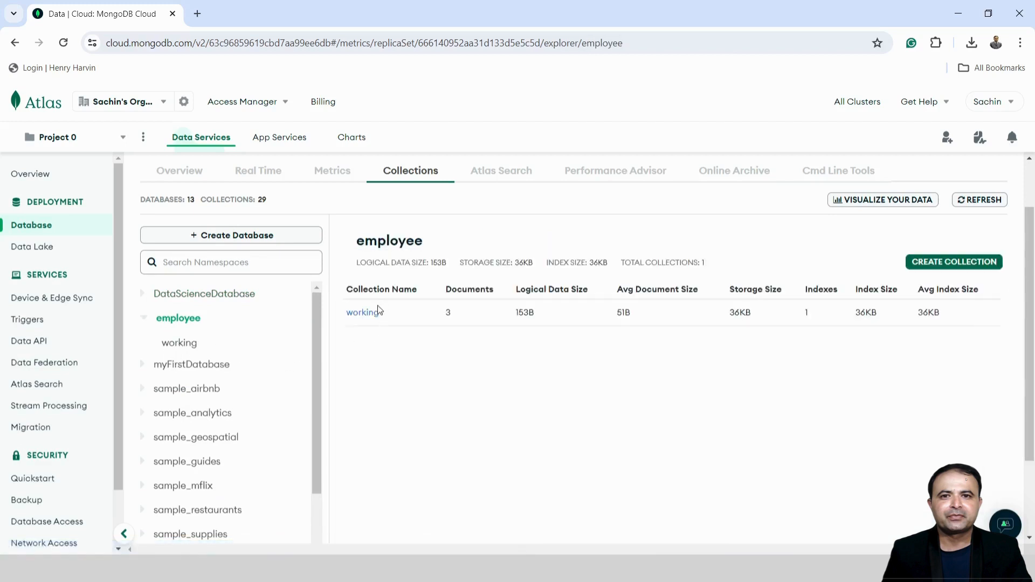
pyautogui.click(362, 315)
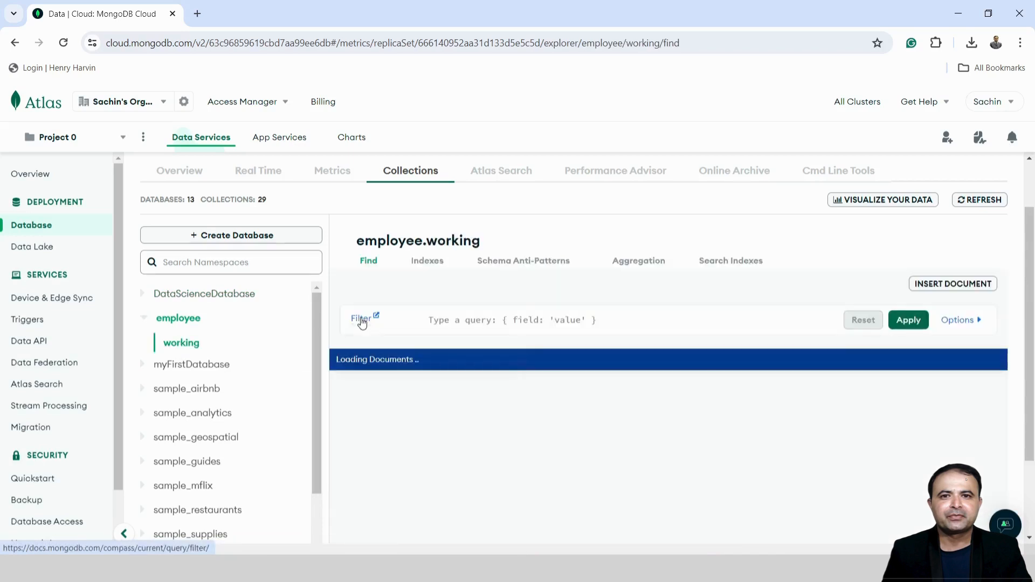
pyautogui.scroll(-2, 617, 402)
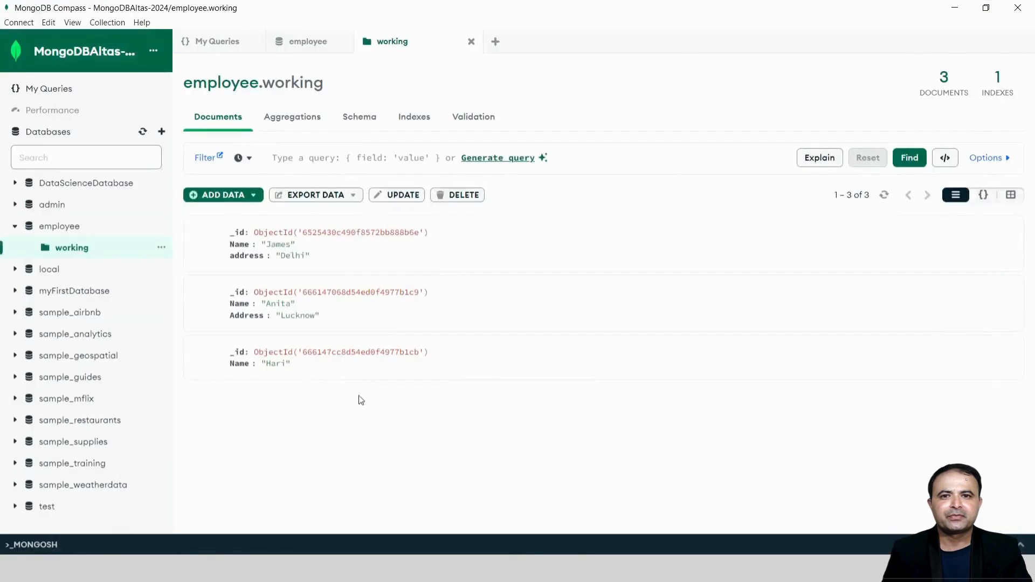
# Compare the three employee.working documents in Compass and Atlas, then open Atlas Database Access
pyautogui.click(882, 195)
pyautogui.click(551, 506)
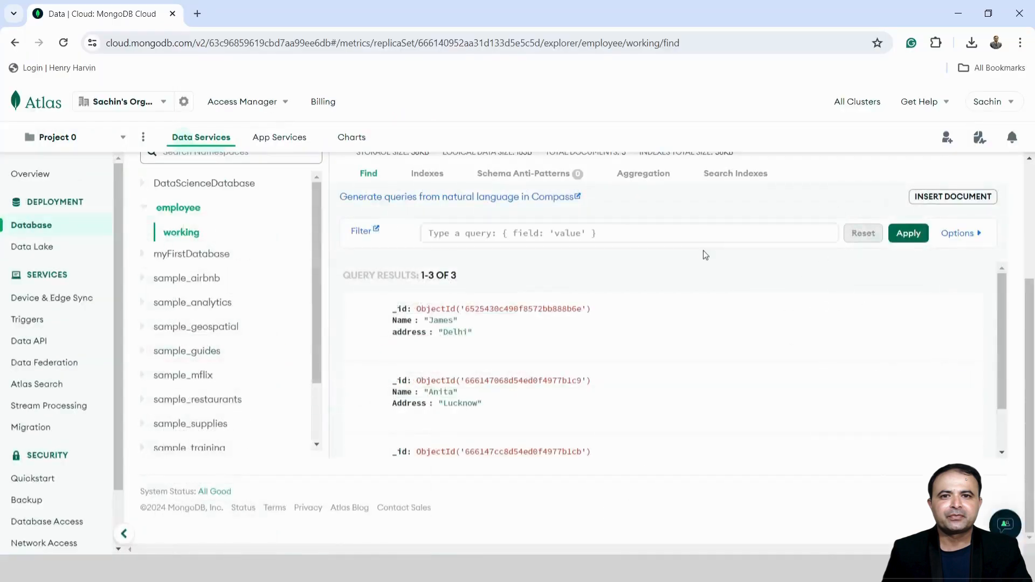
pyautogui.scroll(-1, 613, 371)
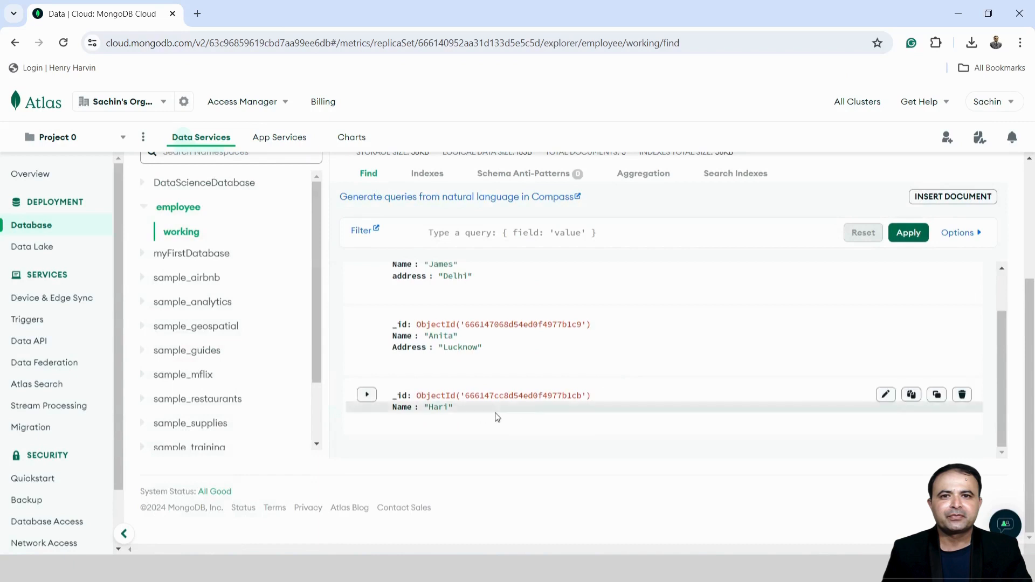
pyautogui.scroll(1, 496, 404)
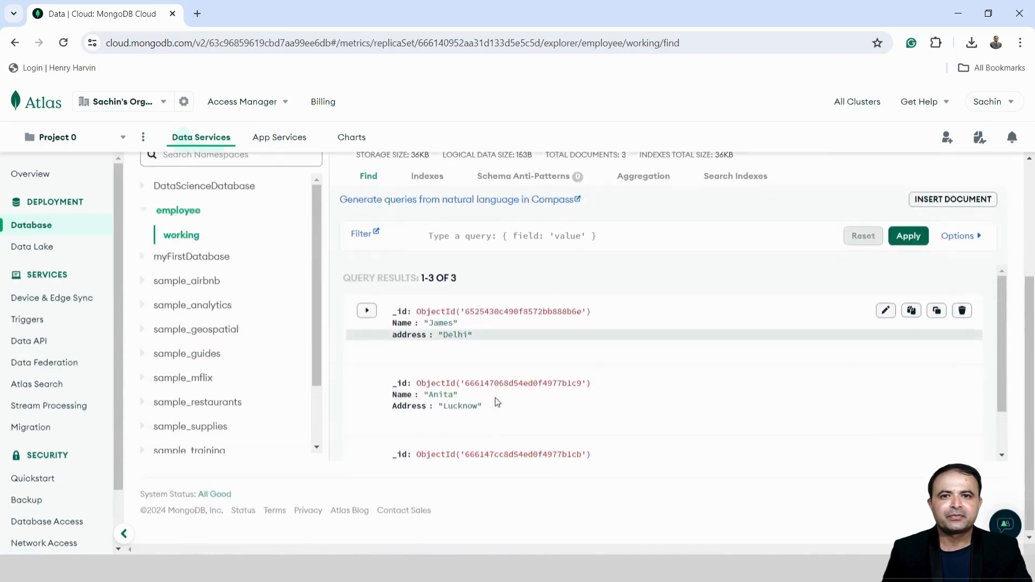
pyautogui.scroll(-1, 495, 403)
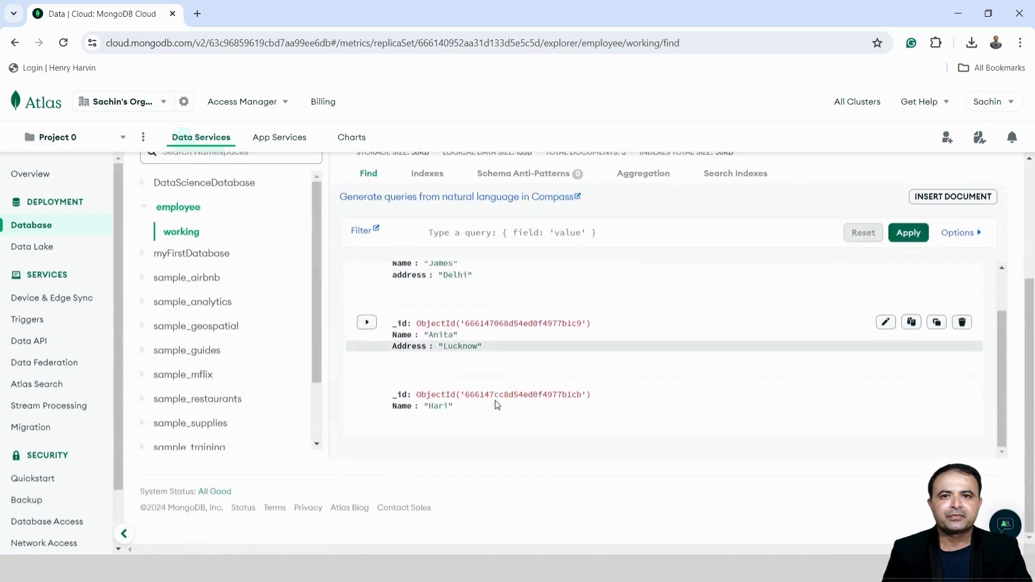
pyautogui.scroll(4, 629, 321)
pyautogui.scroll(-1, 631, 337)
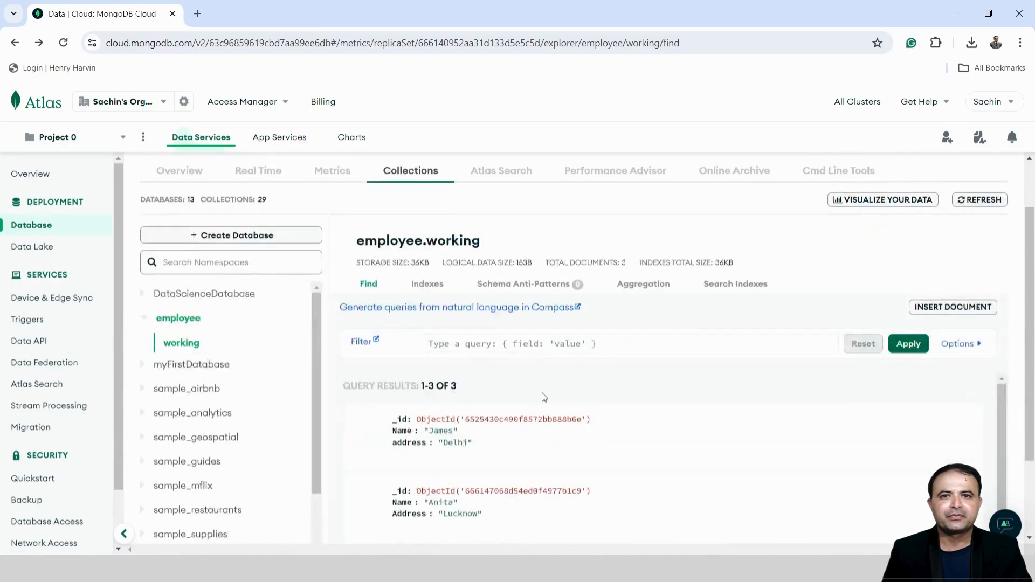
pyautogui.hotkey('alt', 'Tab')
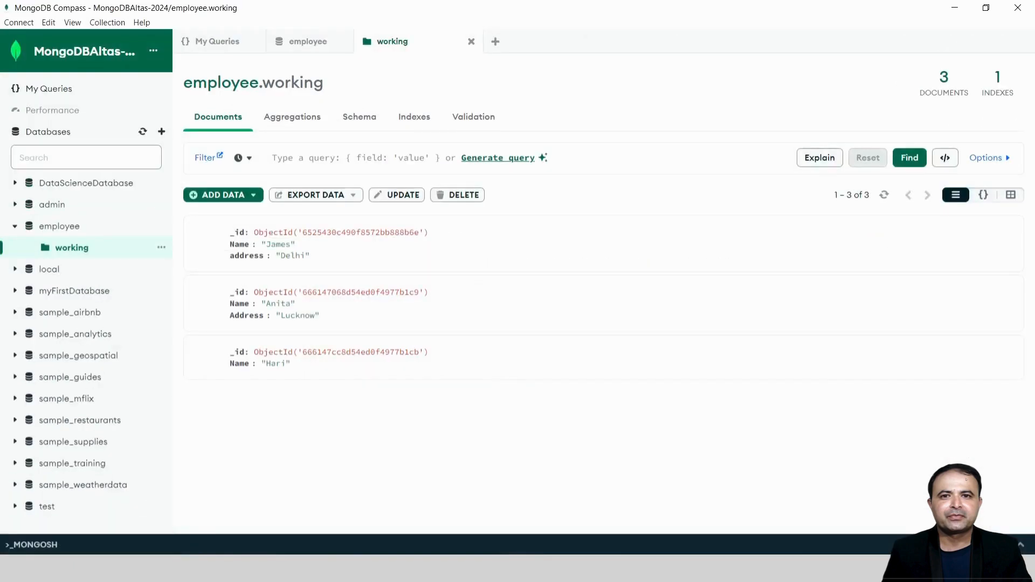
pyautogui.hotkey('alt', 'Tab')
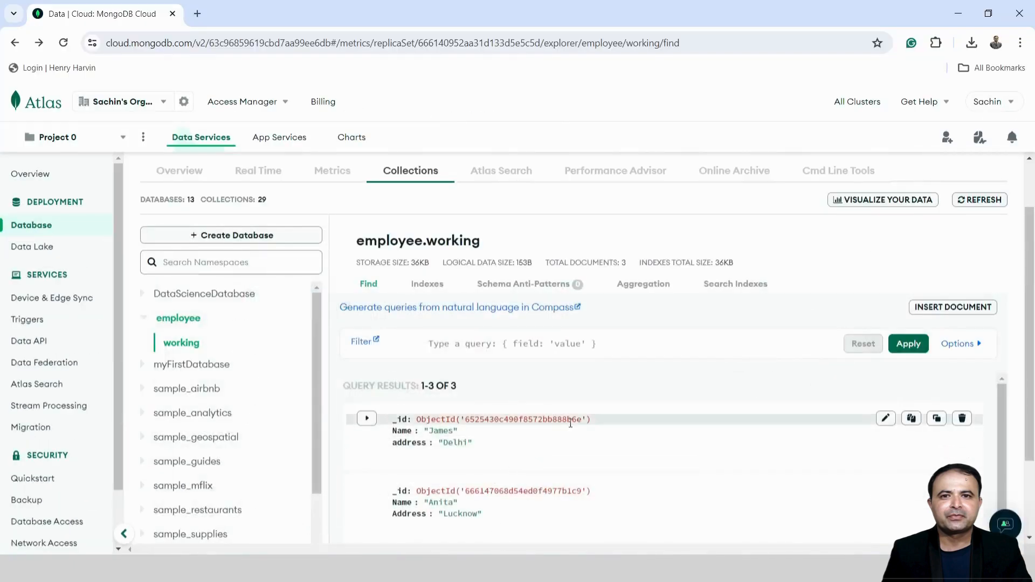
pyautogui.scroll(-2, 606, 384)
pyautogui.scroll(2, 606, 387)
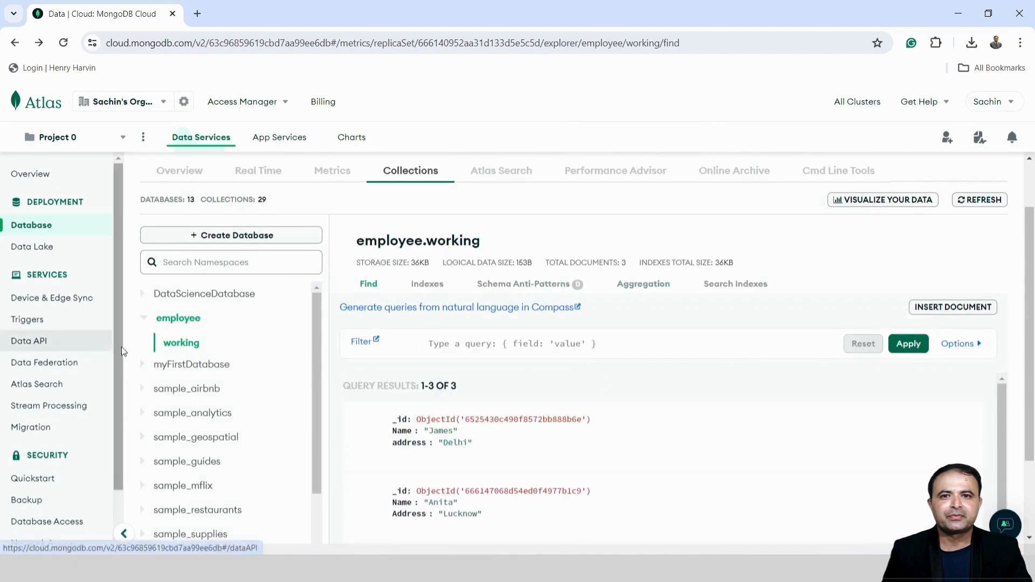
pyautogui.scroll(-2, 56, 476)
pyautogui.click(48, 456)
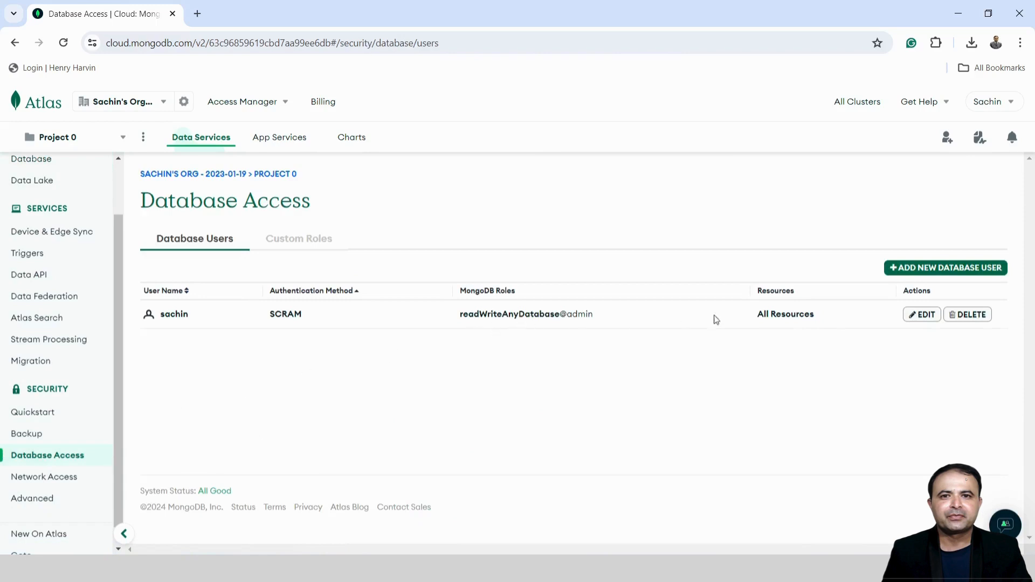
# Change the Atlas database user's built-in role to 'Only read any database' (readAnyDatabase@admin) and update the user
pyautogui.click(920, 316)
pyautogui.scroll(-5, 343, 377)
pyautogui.scroll(-3, 345, 377)
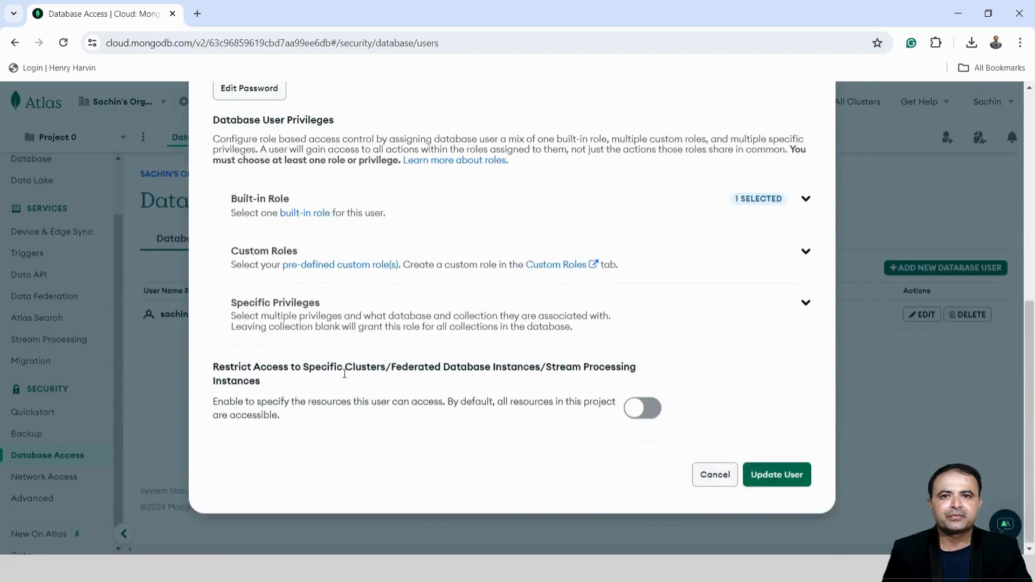
pyautogui.scroll(3, 351, 361)
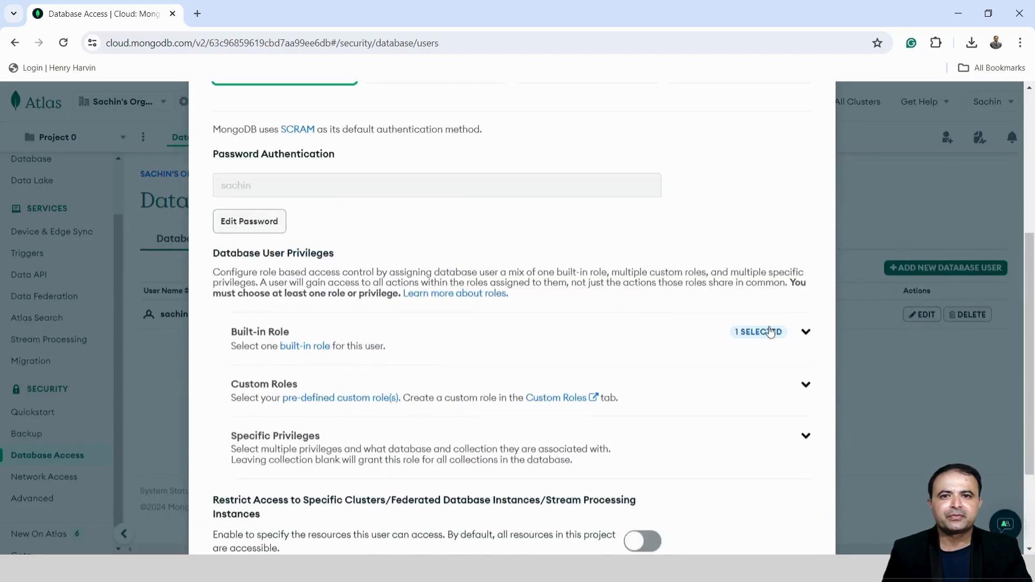
pyautogui.click(744, 333)
pyautogui.click(317, 371)
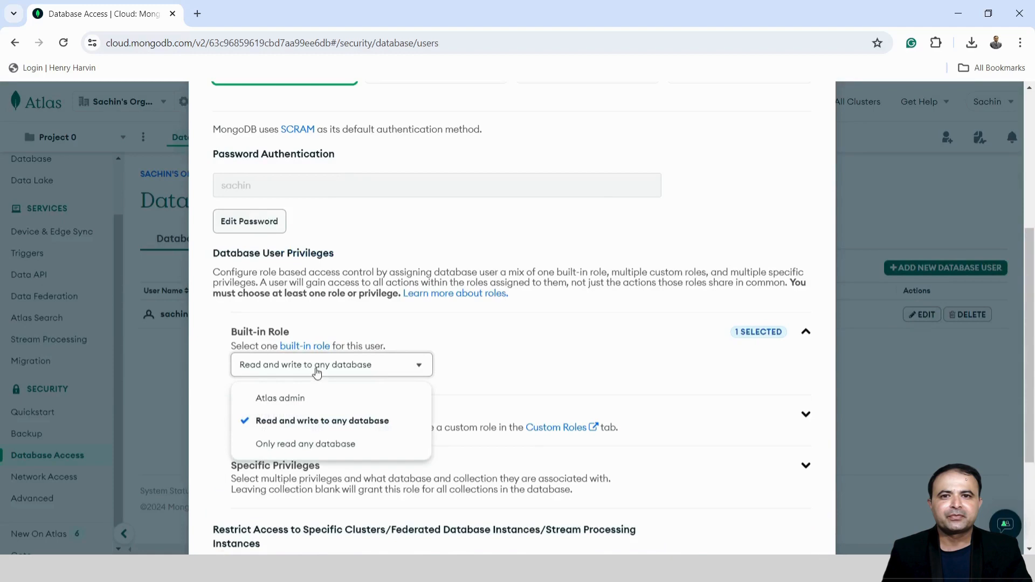
pyautogui.click(320, 444)
pyautogui.scroll(-3, 432, 410)
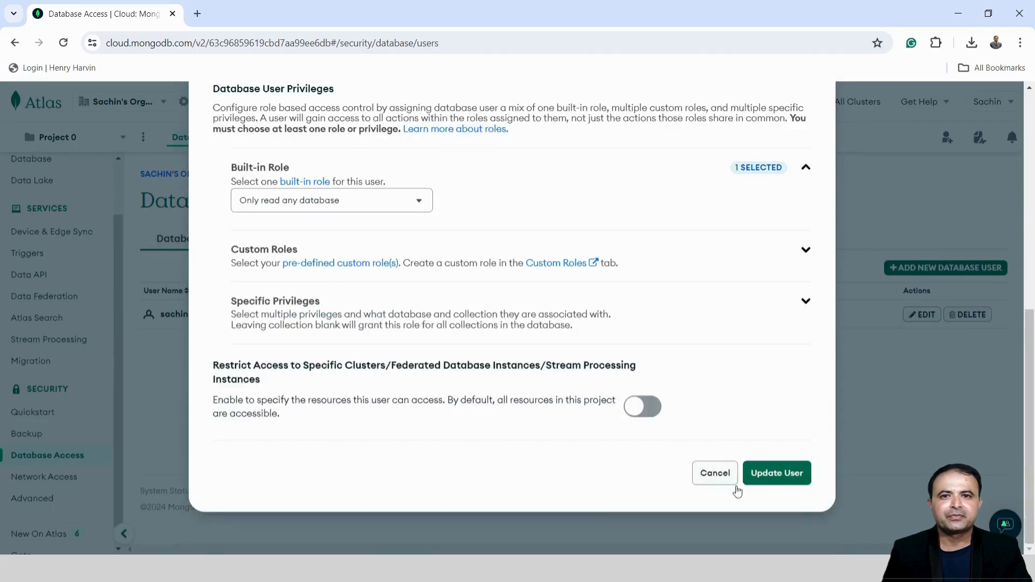
pyautogui.click(797, 480)
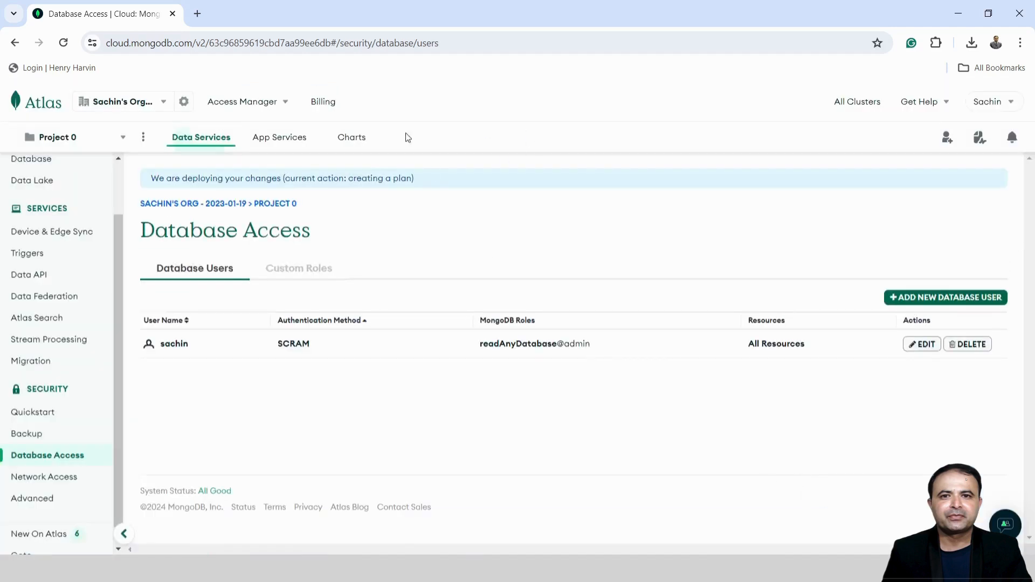
pyautogui.scroll(2, 32, 254)
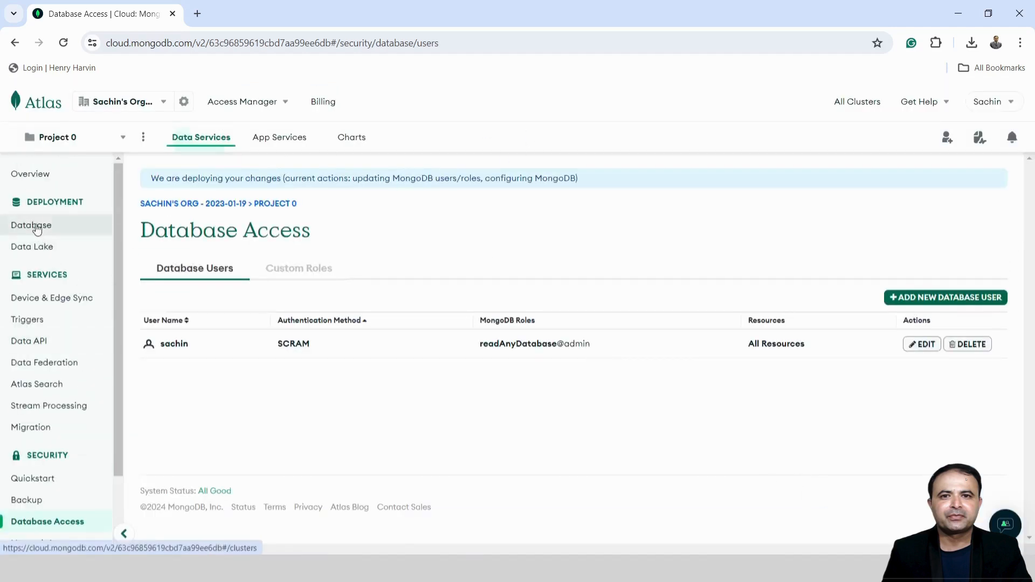
# In Atlas, browse Cluster0's collections and open the employee database's working collection
pyautogui.click(36, 226)
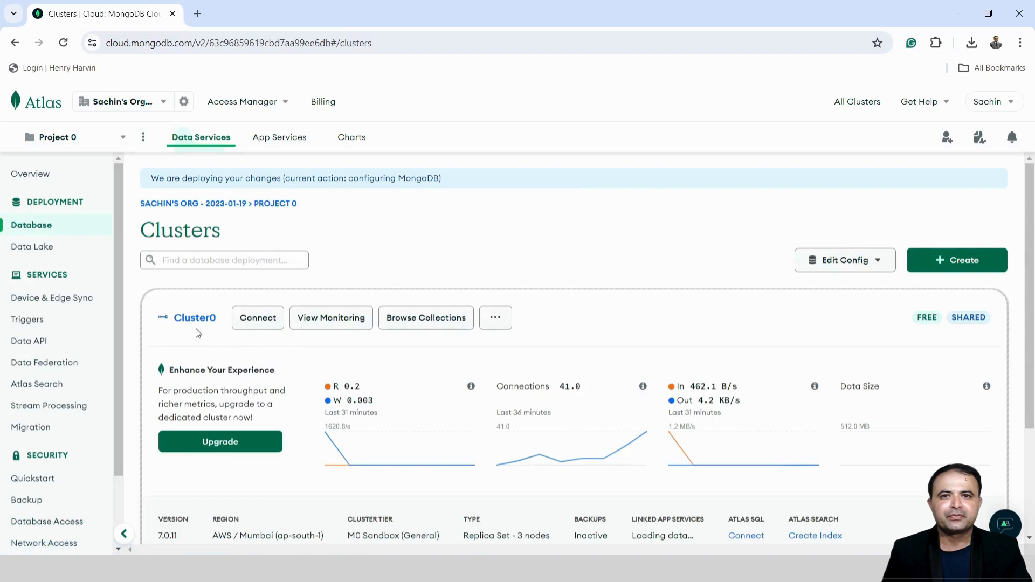
pyautogui.click(198, 319)
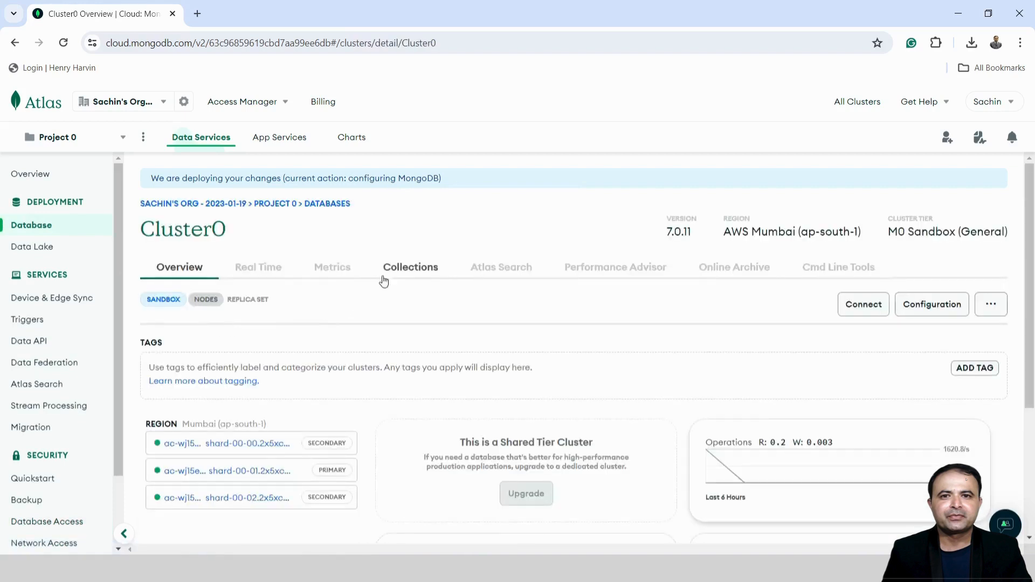
pyautogui.click(384, 268)
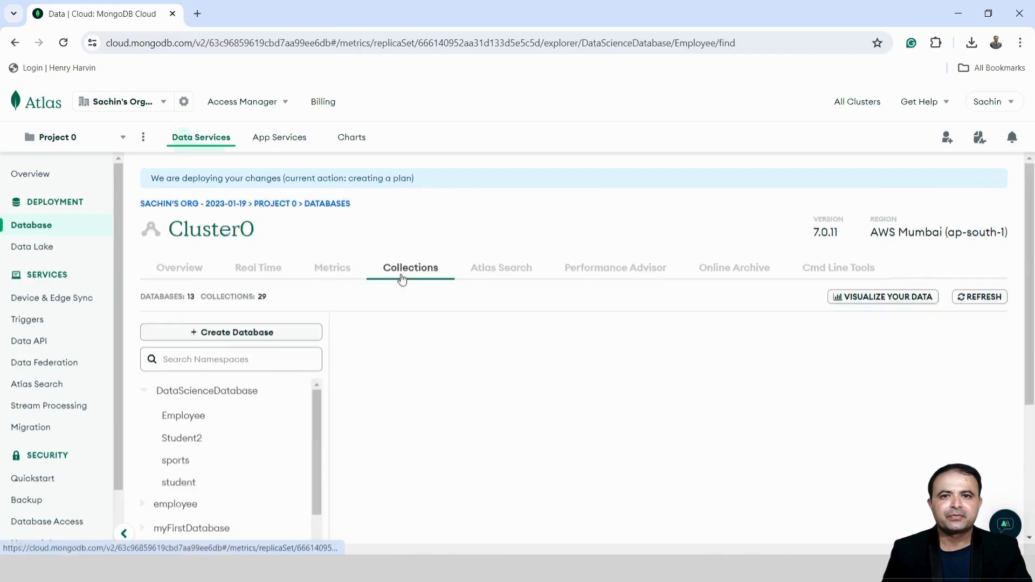
pyautogui.scroll(-3, 402, 280)
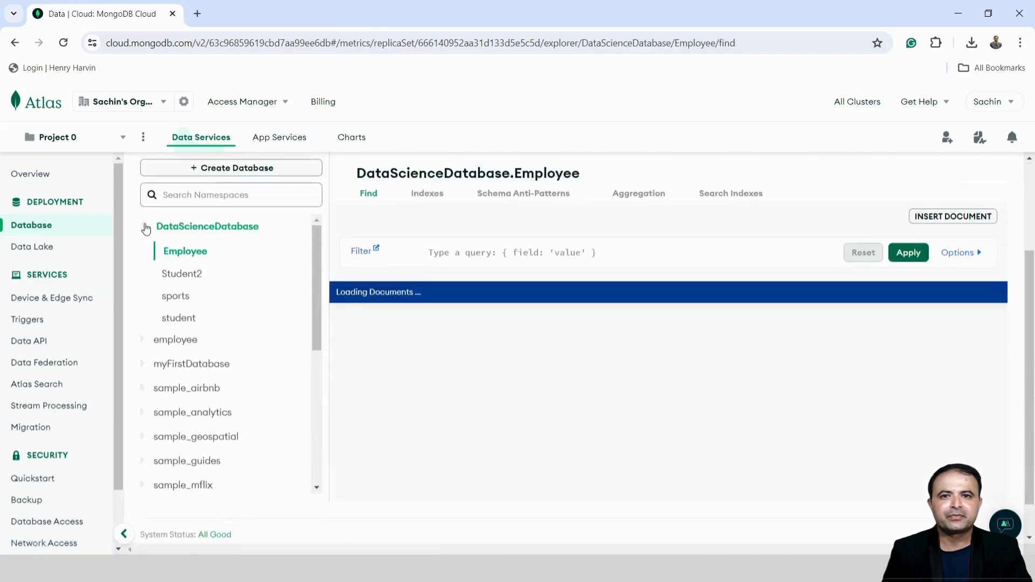
pyautogui.click(146, 229)
pyautogui.click(179, 253)
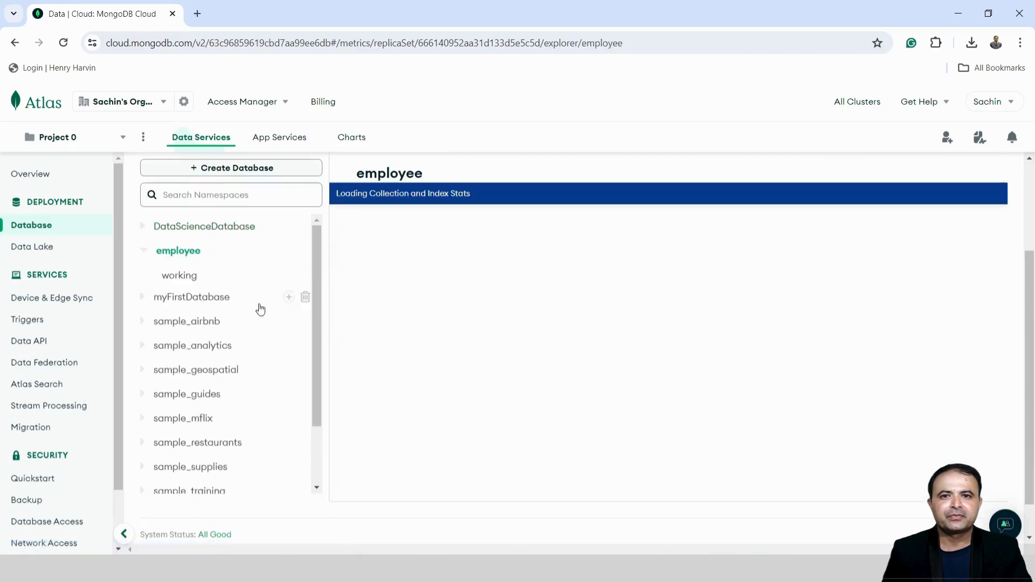
pyautogui.click(178, 276)
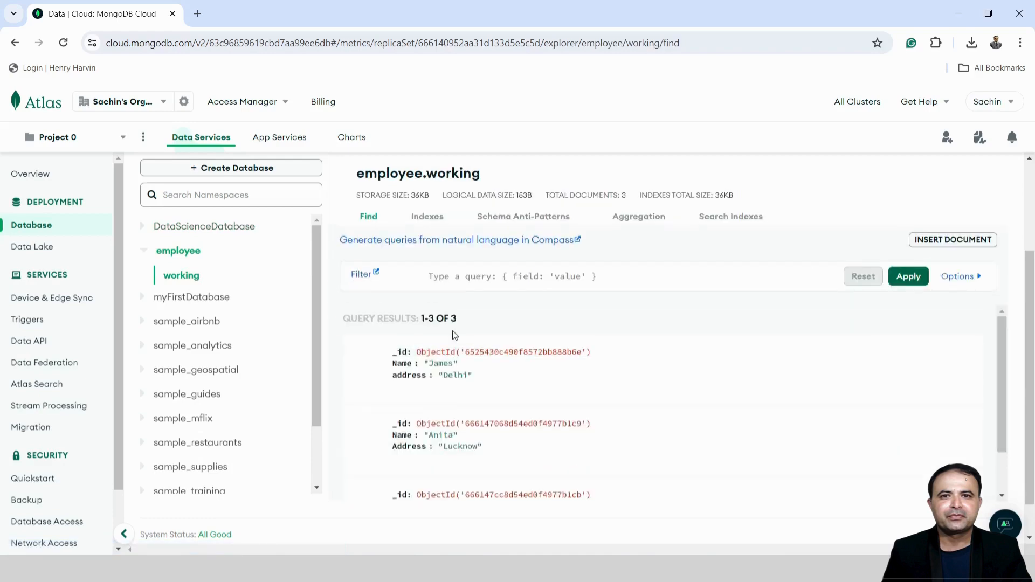
# Reload employee.working in Compass so its 3 documents match Atlas
pyautogui.scroll(-1, 478, 380)
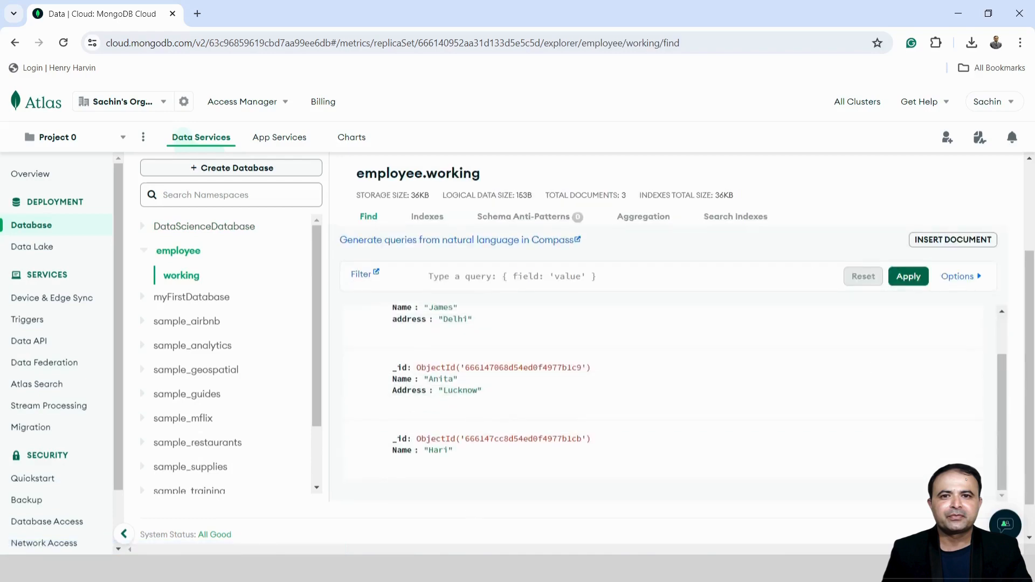
pyautogui.hotkey('alt', 'Tab')
pyautogui.click(885, 195)
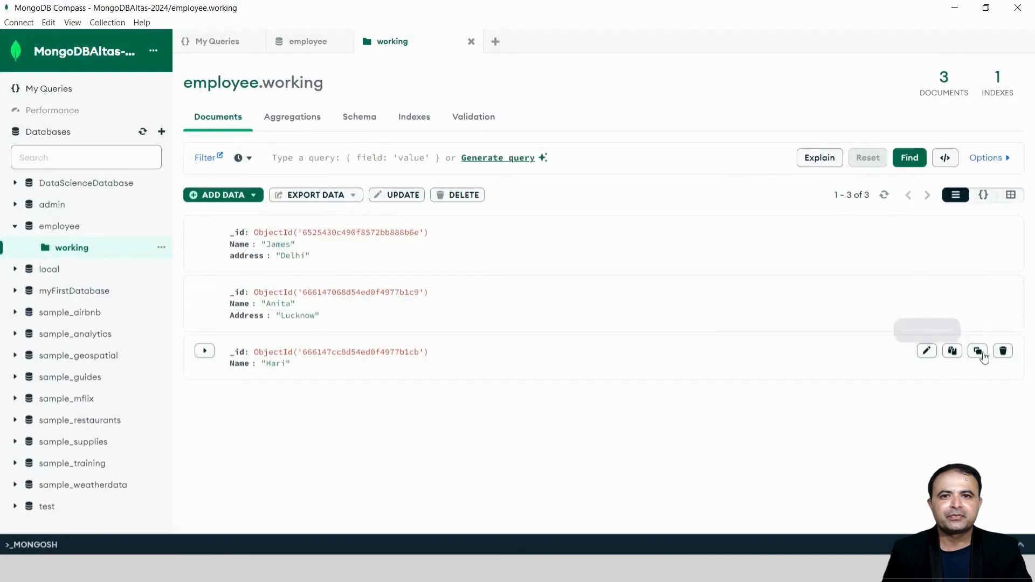
# Try deleting the Hari document, get the not-allowed-to-remove permission error, then minimize Compass
pyautogui.click(1003, 351)
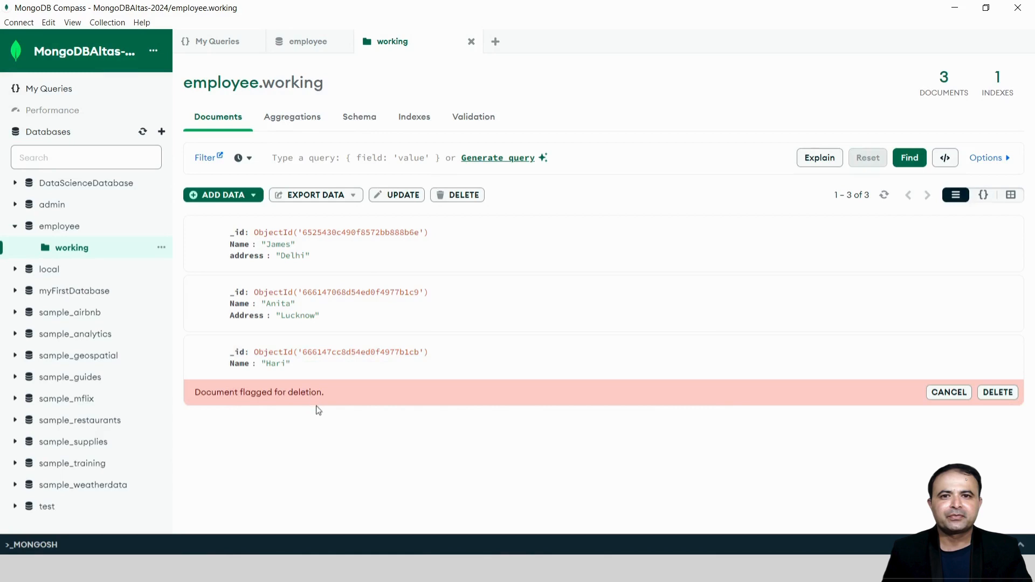
pyautogui.click(998, 394)
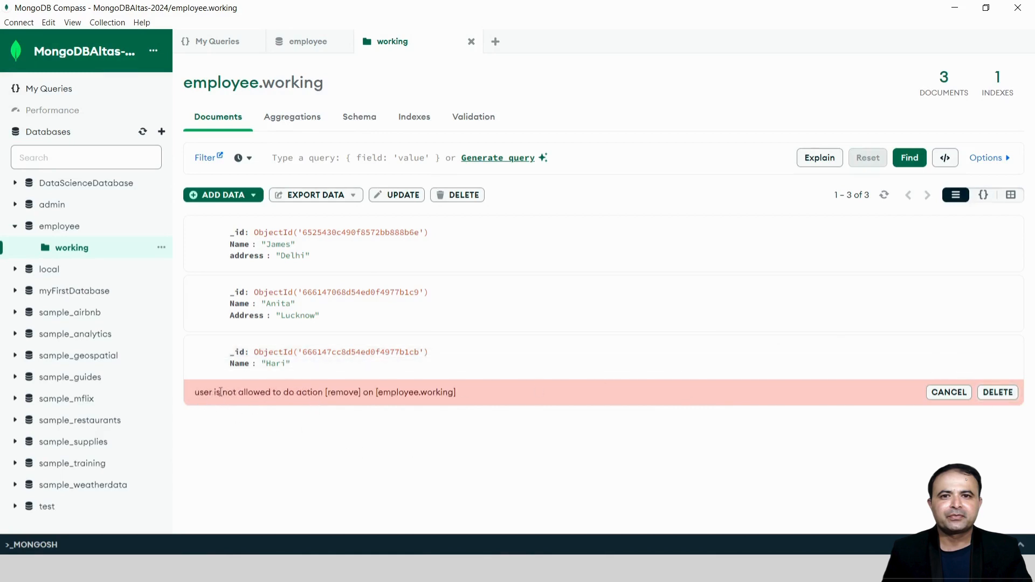
pyautogui.moveTo(272, 391); pyautogui.dragTo(378, 391)
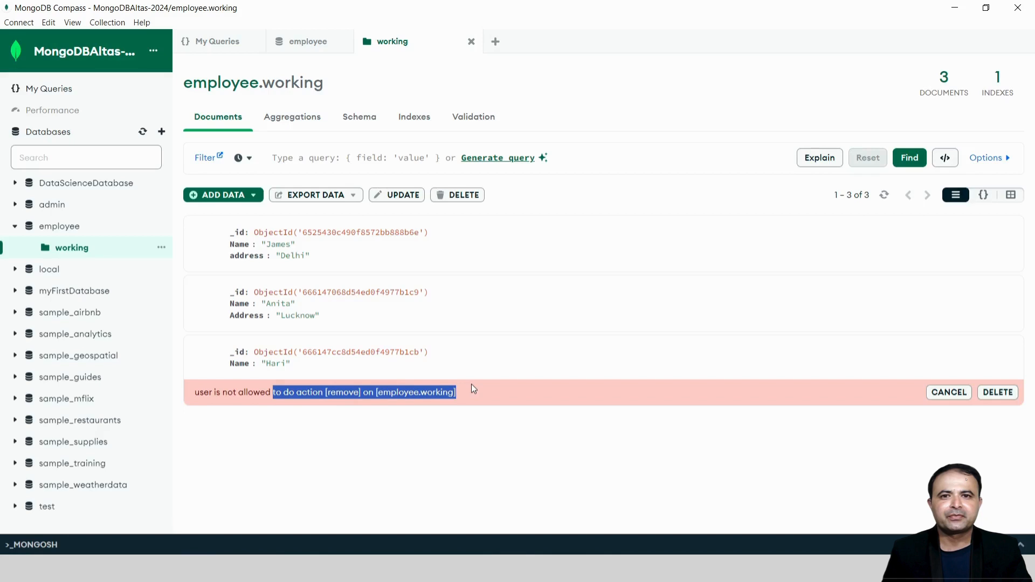
pyautogui.click(994, 396)
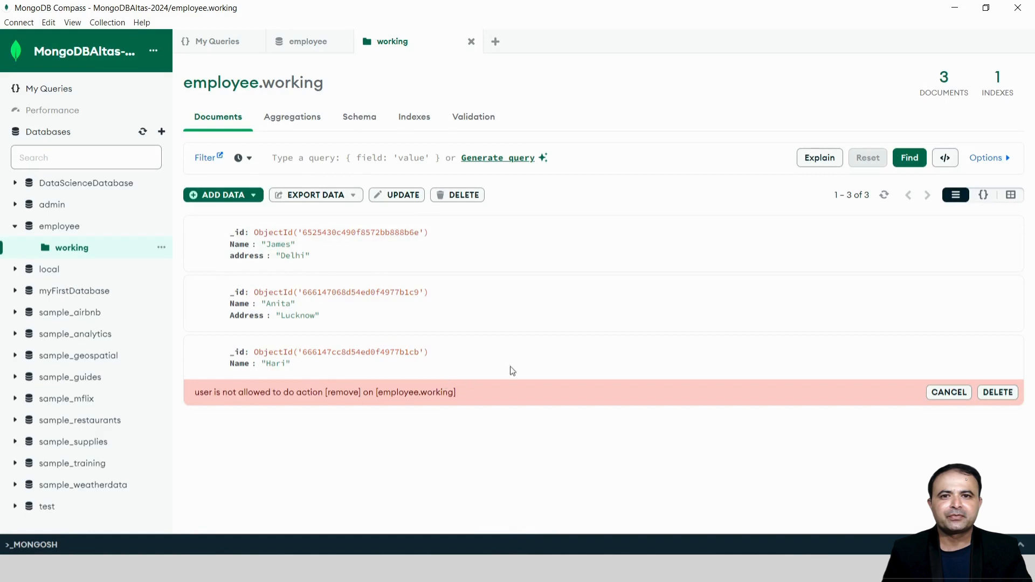
pyautogui.click(954, 8)
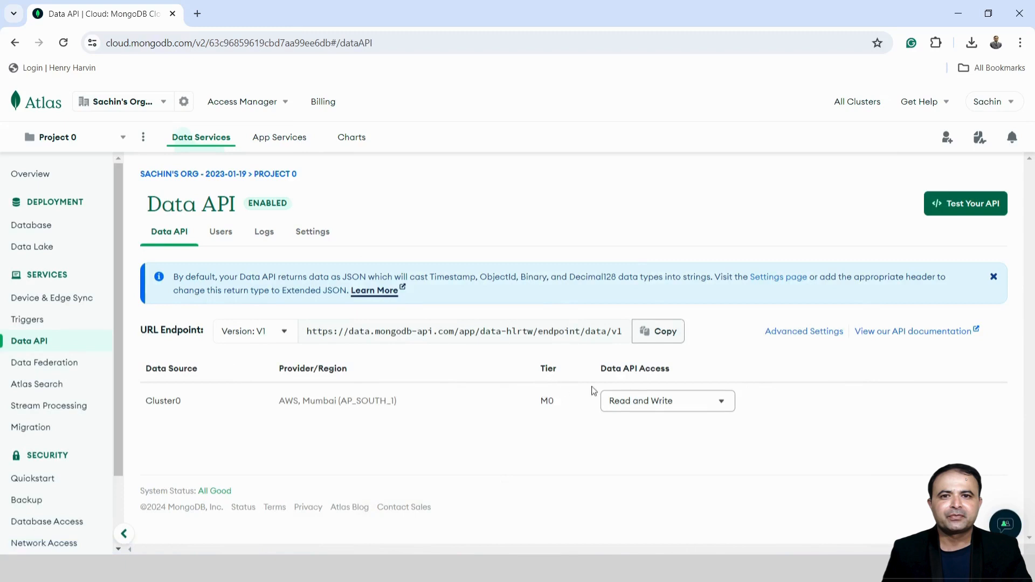
pyautogui.click(645, 399)
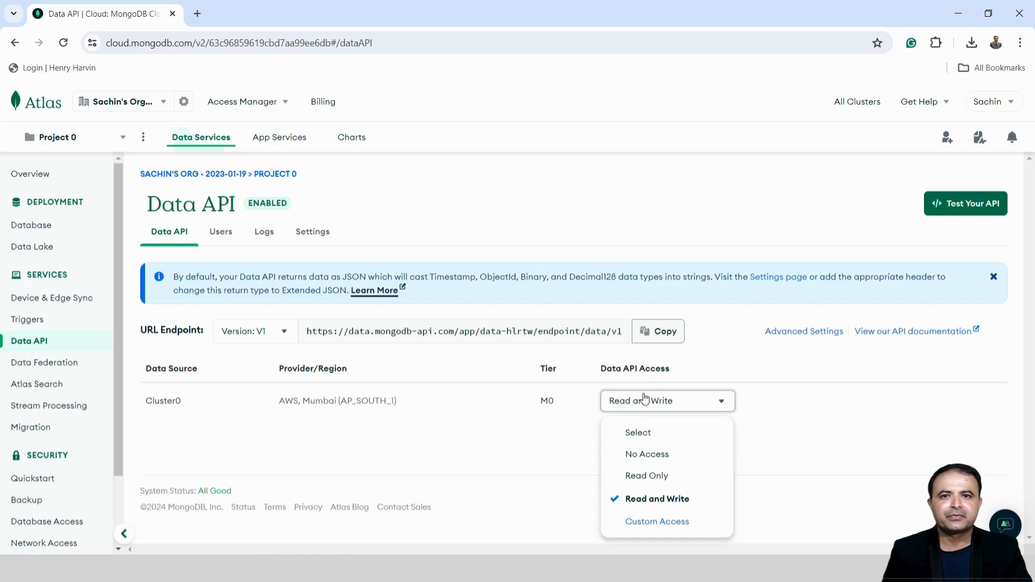
pyautogui.click(537, 455)
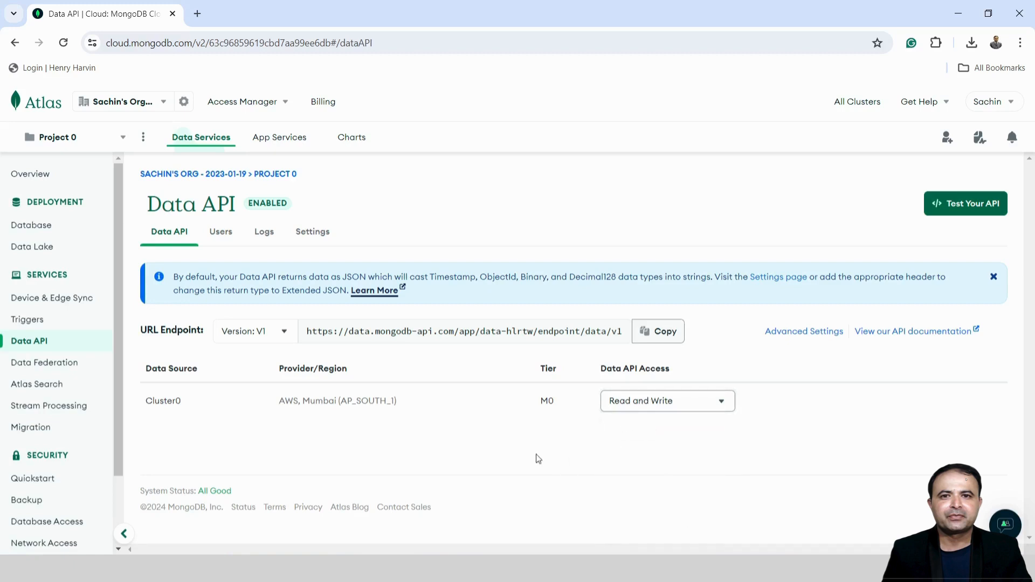